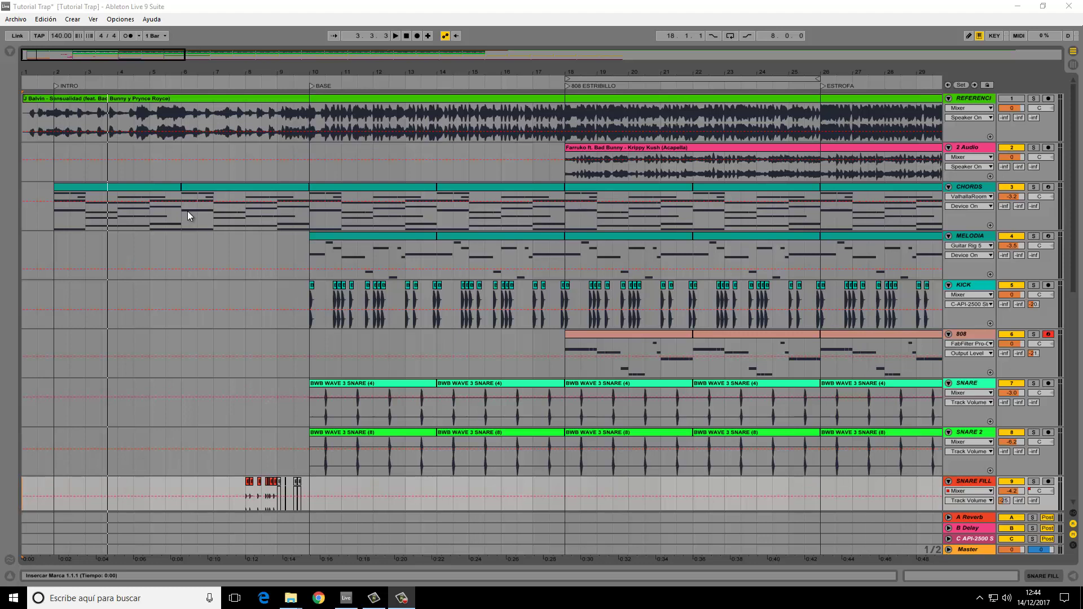
Step: Play the arrangement from the beginning and look over all of its tracks
{"action": "left_click", "coordinate": [43, 82]}
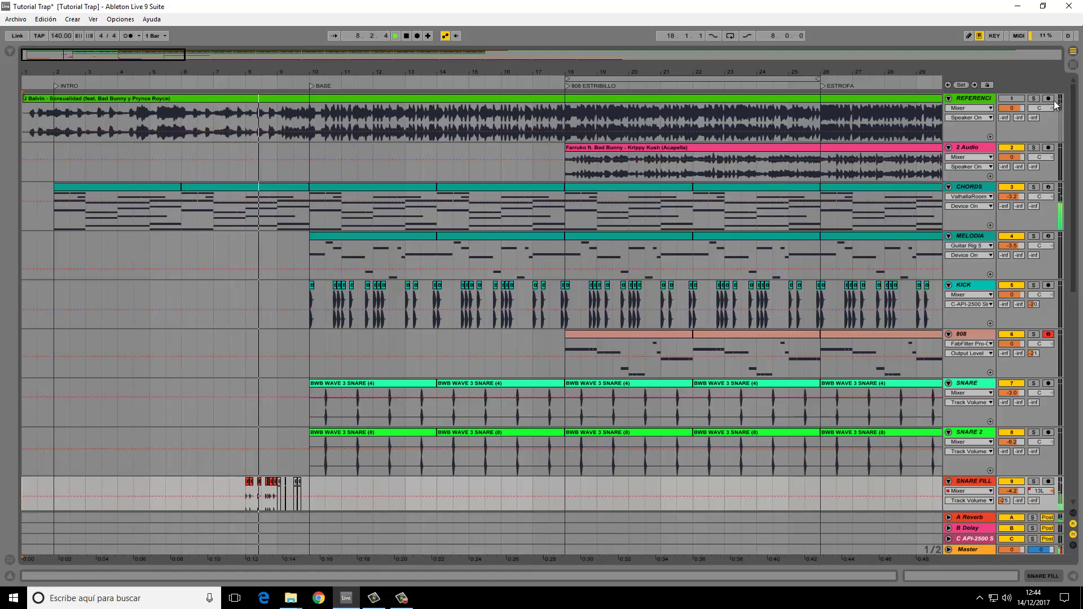
{"action": "scroll", "coordinate": [1055, 105], "scroll_direction": "down", "scroll_amount": 5}
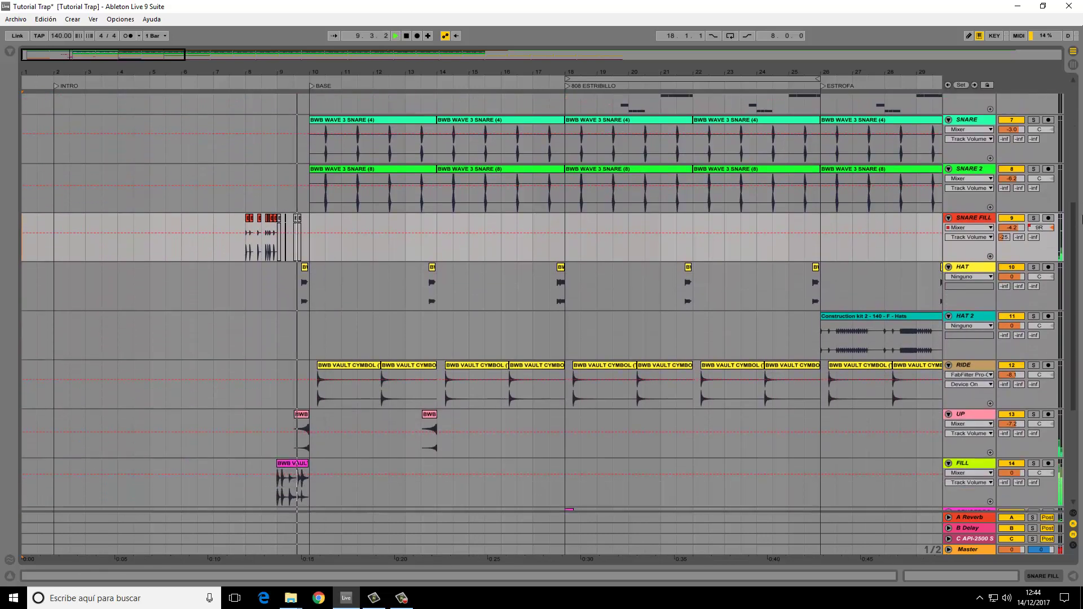
{"action": "scroll", "coordinate": [542, 325], "scroll_direction": "down", "scroll_amount": 1}
{"action": "scroll", "coordinate": [542, 325], "scroll_direction": "up", "scroll_amount": 3}
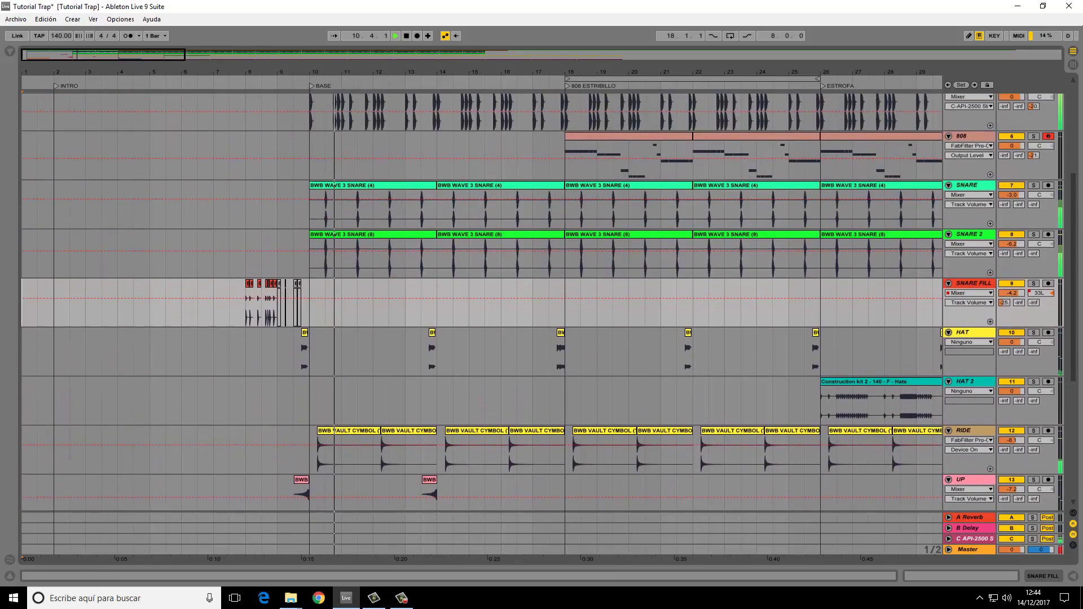
{"action": "scroll", "coordinate": [542, 325], "scroll_direction": "up", "scroll_amount": 10}
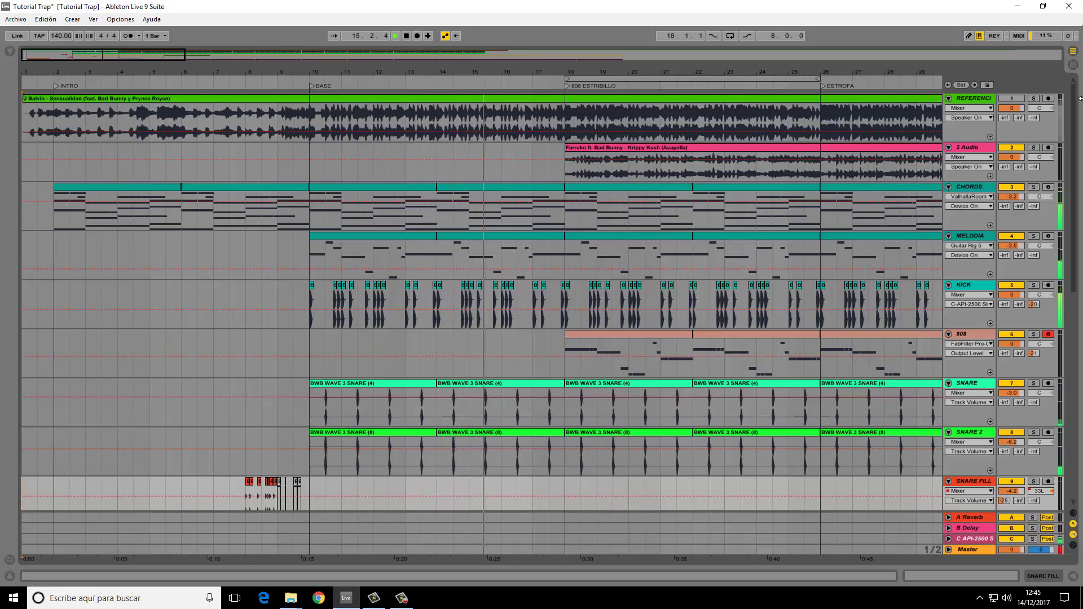
{"action": "left_click", "coordinate": [1004, 149]}
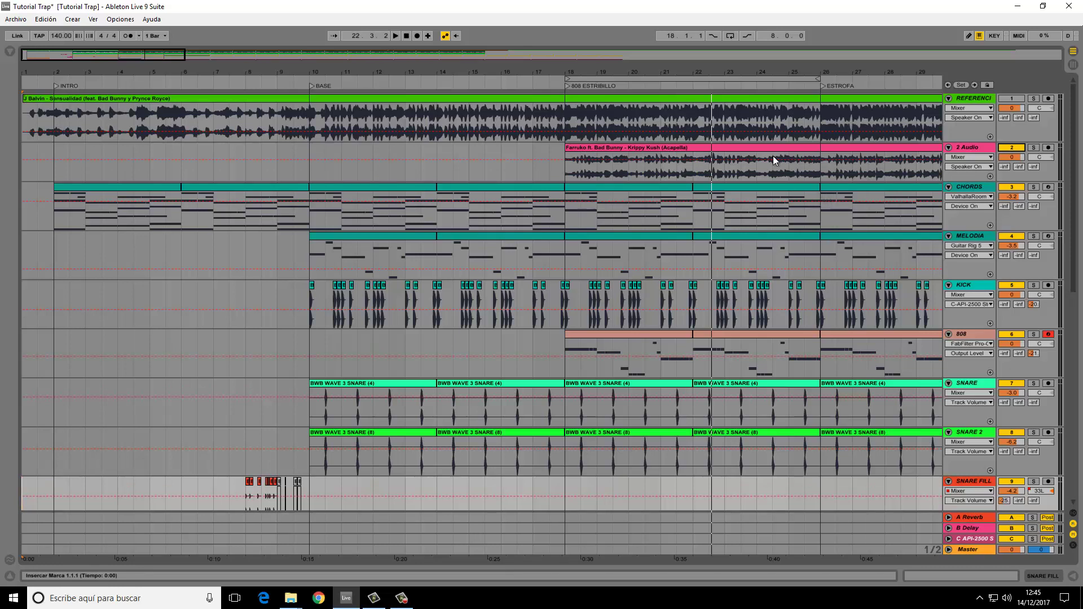
Step: Play the 808 ESTRIBILLO section with looping enabled, briefly soloing the reference track to compare it with the beat, and stop playback
{"action": "left_click", "coordinate": [557, 82]}
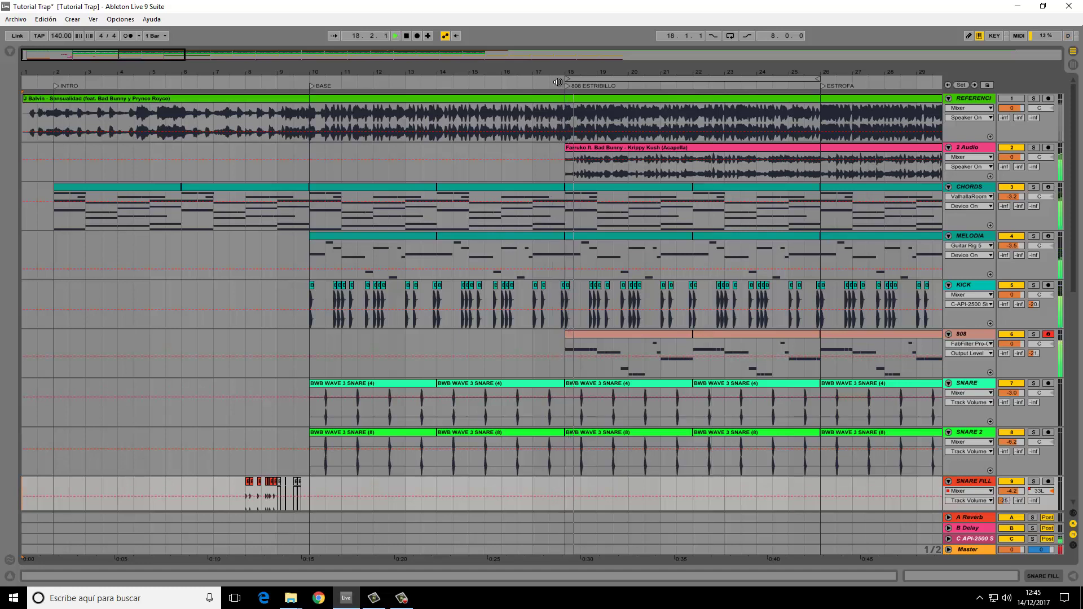
{"action": "left_click", "coordinate": [1035, 98]}
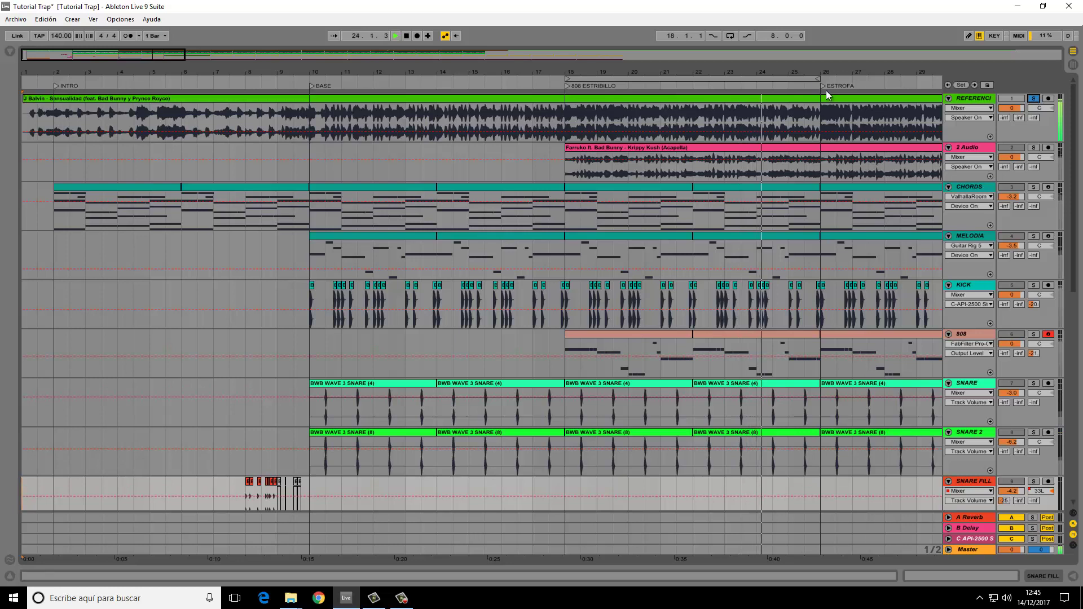
{"action": "left_click", "coordinate": [731, 37]}
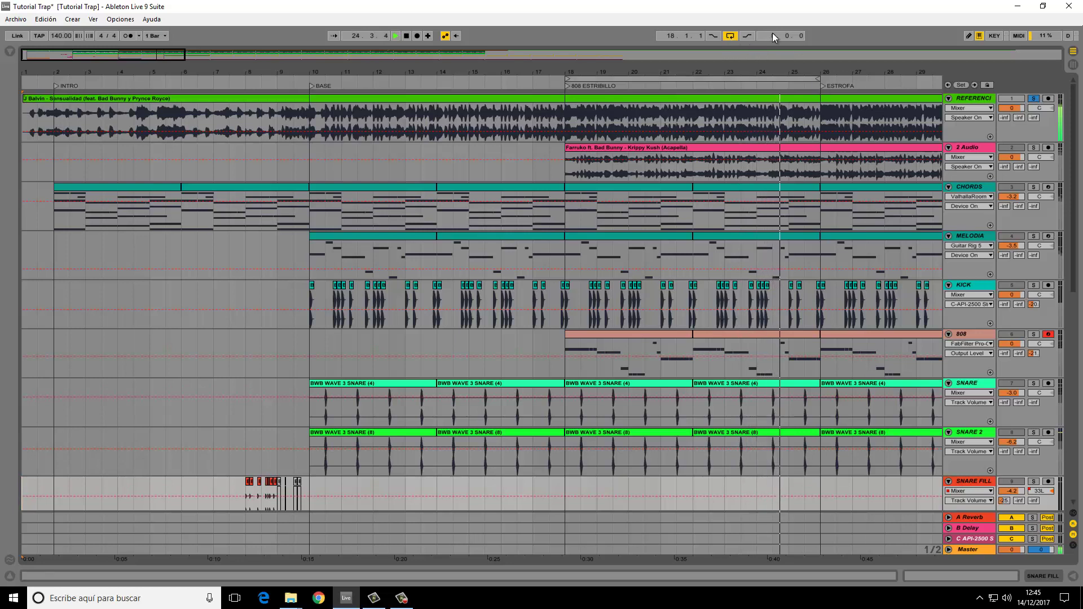
{"action": "left_click", "coordinate": [1033, 100]}
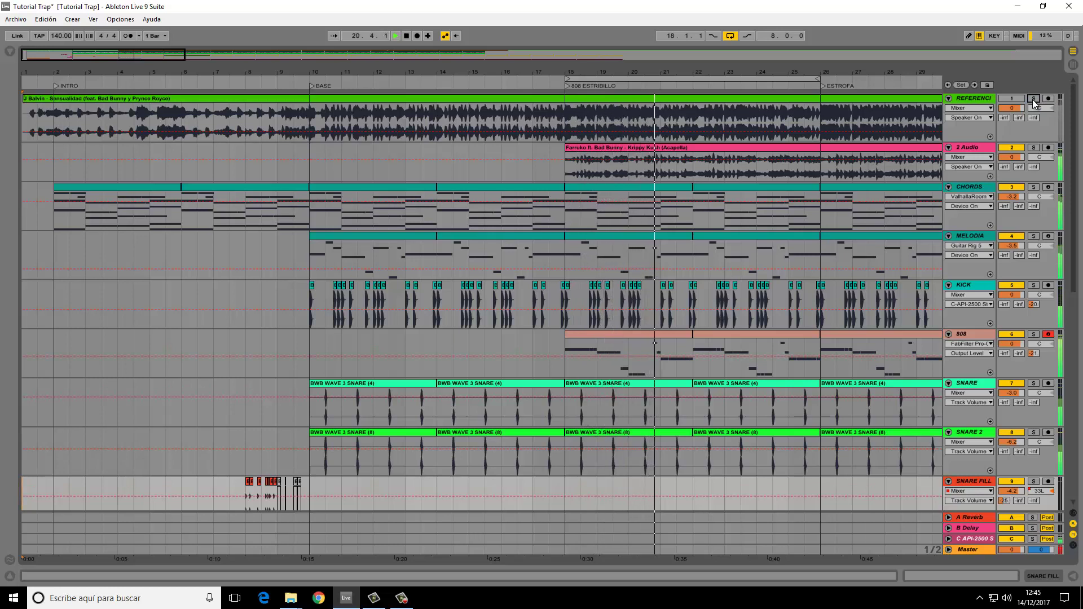
{"action": "key", "text": "space"}
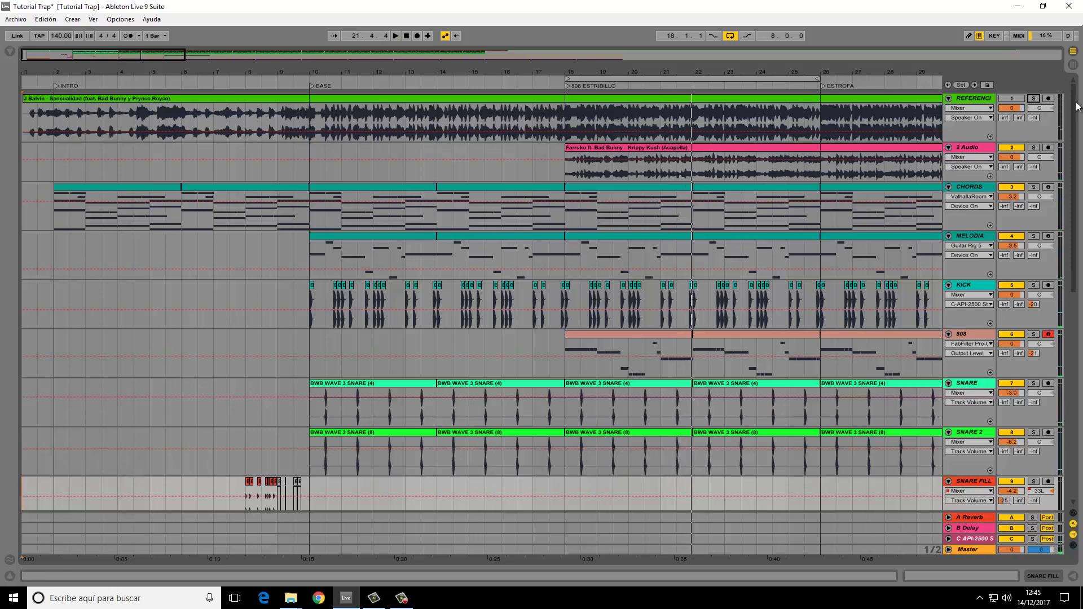
Step: Solo the percussion tracks together, including KICK, SNARE, SNARE 2, HAT and CRASH
{"action": "scroll", "coordinate": [999, 178], "scroll_direction": "down", "scroll_amount": 5}
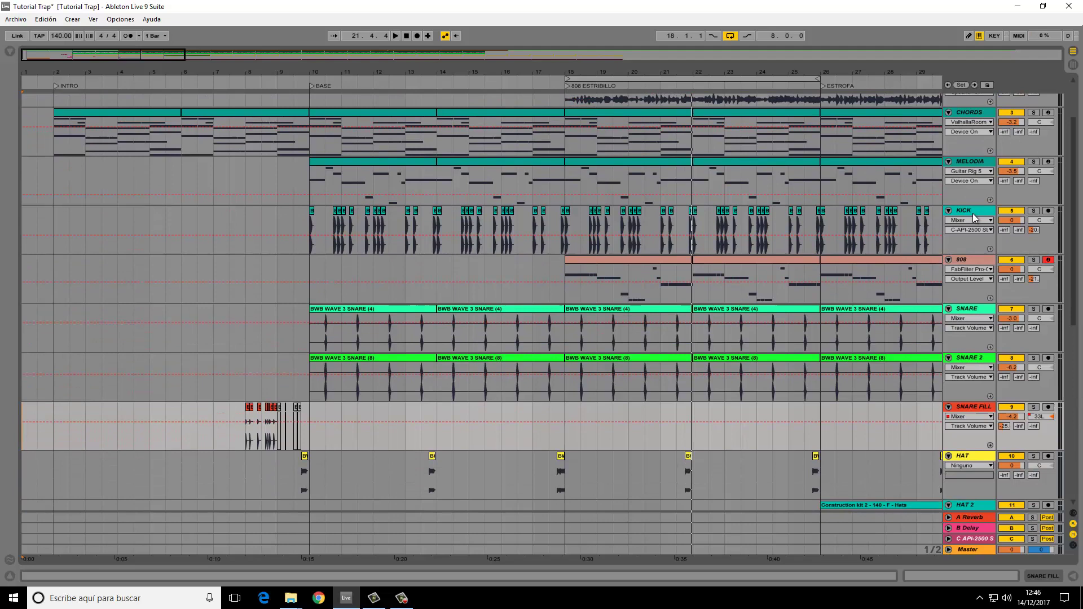
{"action": "left_click", "coordinate": [974, 215]}
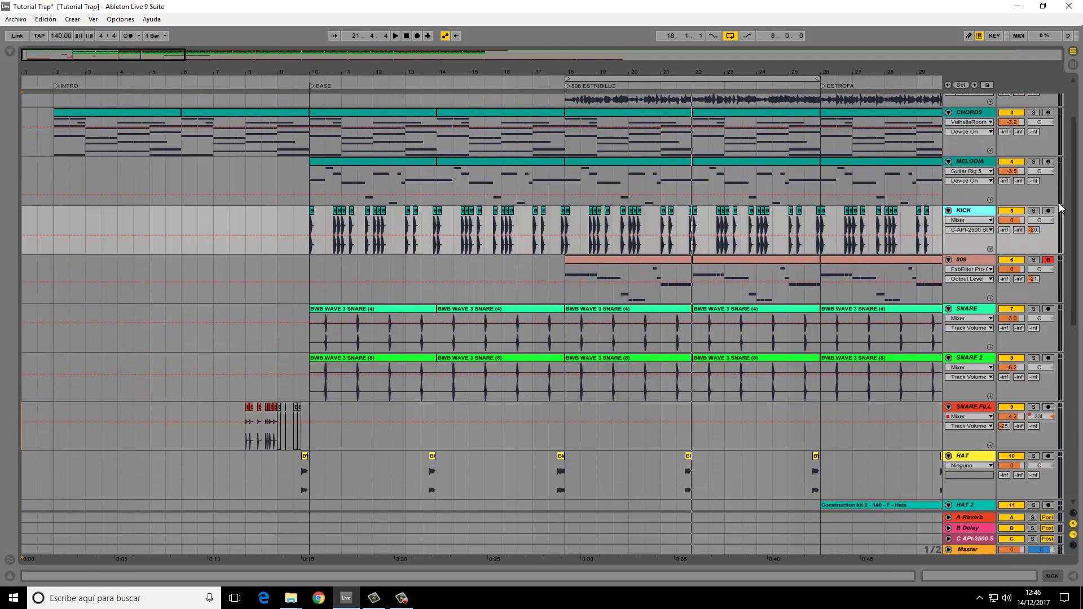
{"action": "left_click_drag", "start_coordinate": [1075, 200], "coordinate": [1079, 227]}
{"action": "left_click", "coordinate": [973, 256]}
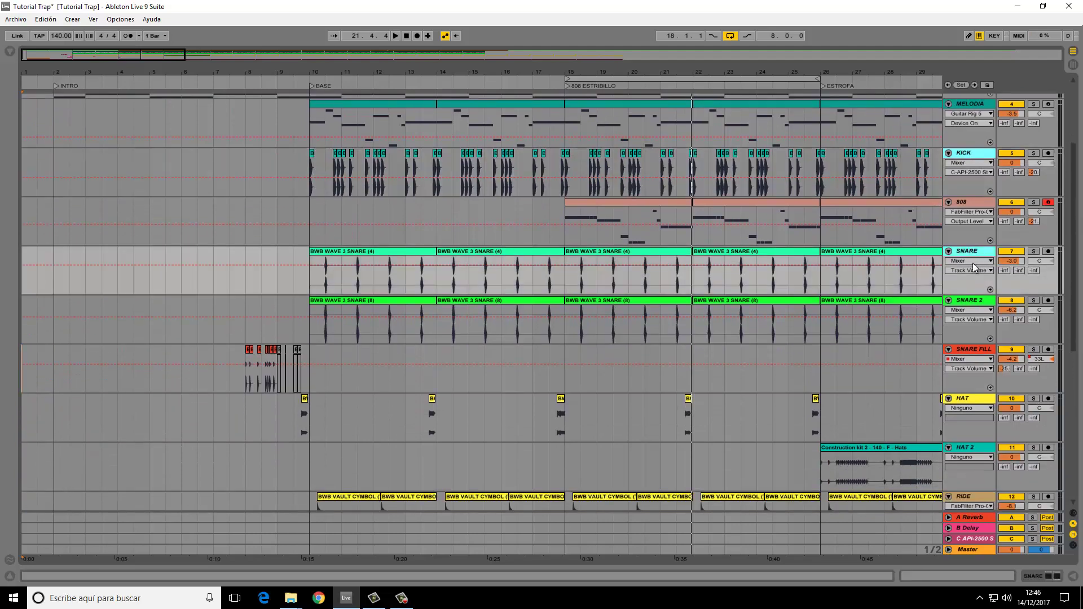
{"action": "left_click", "coordinate": [975, 305]}
{"action": "left_click_drag", "start_coordinate": [1077, 283], "coordinate": [1081, 354]}
{"action": "left_click", "coordinate": [976, 237]}
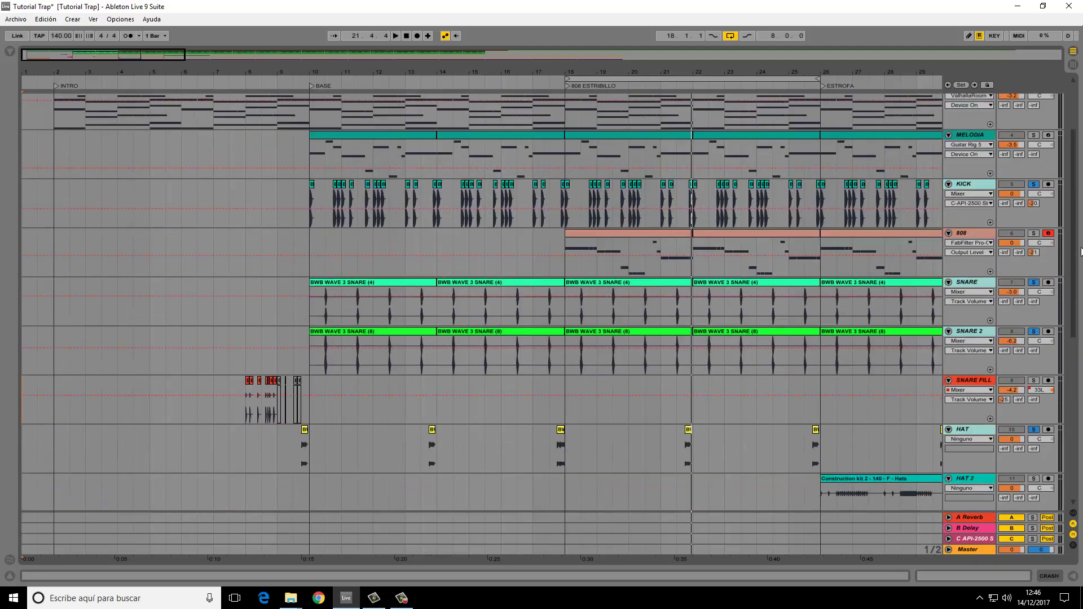
Step: Listen to the soloed percussion from the start of the 808 ESTRIBILLO section, and clear the solos
{"action": "scroll", "coordinate": [946, 167], "scroll_direction": "up", "scroll_amount": 3}
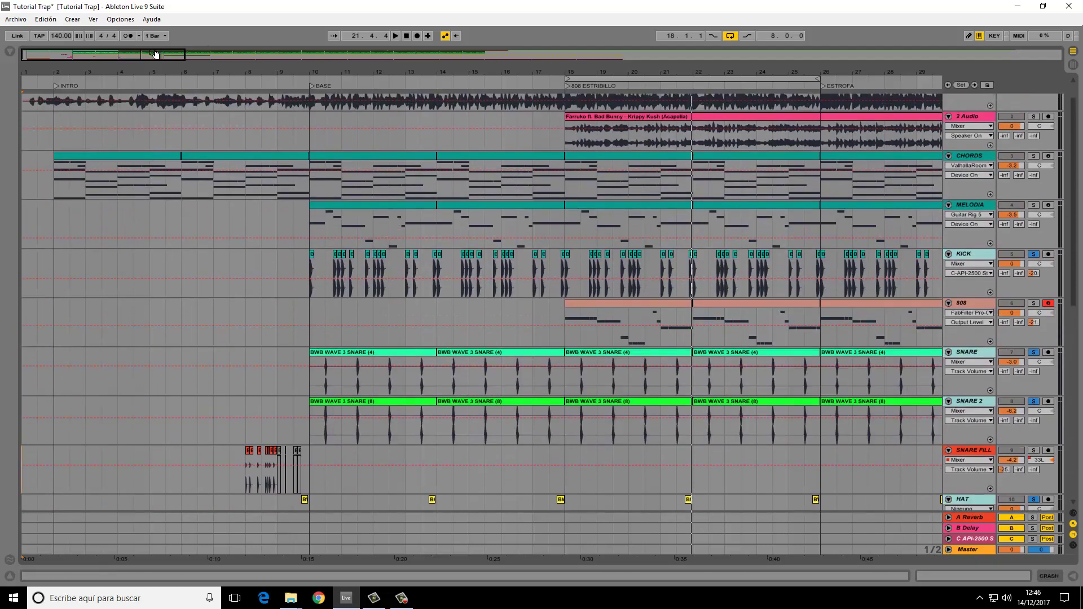
{"action": "mouse_move", "coordinate": [155, 55]}
{"action": "left_mouse_down"}
{"action": "mouse_move", "coordinate": [181, 58]}
{"action": "mouse_move", "coordinate": [158, 55]}
{"action": "left_mouse_up"}
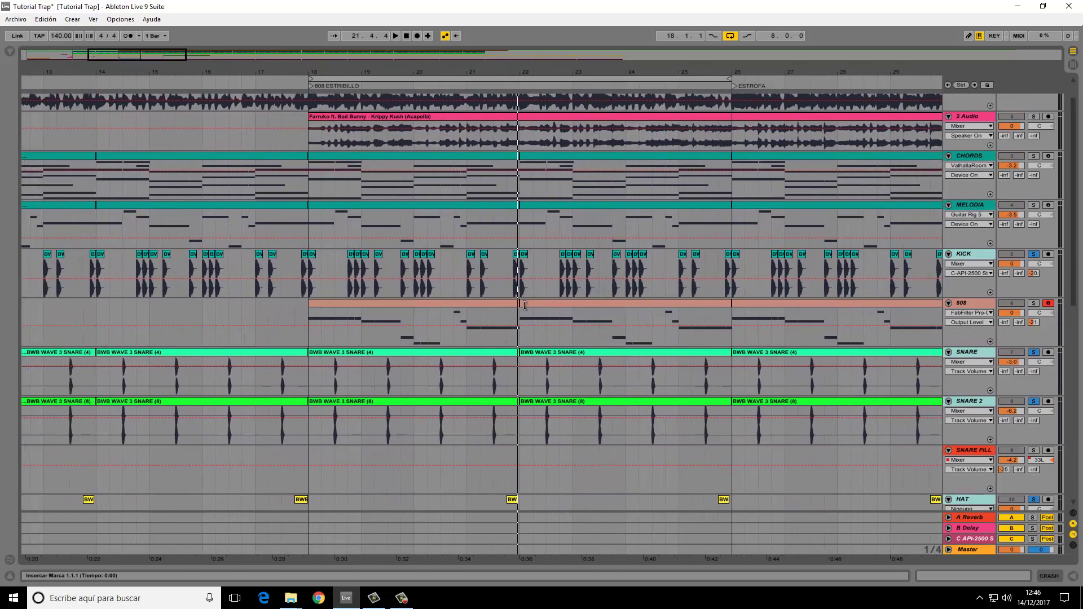
{"action": "scroll", "coordinate": [524, 305], "scroll_direction": "up", "scroll_amount": 2}
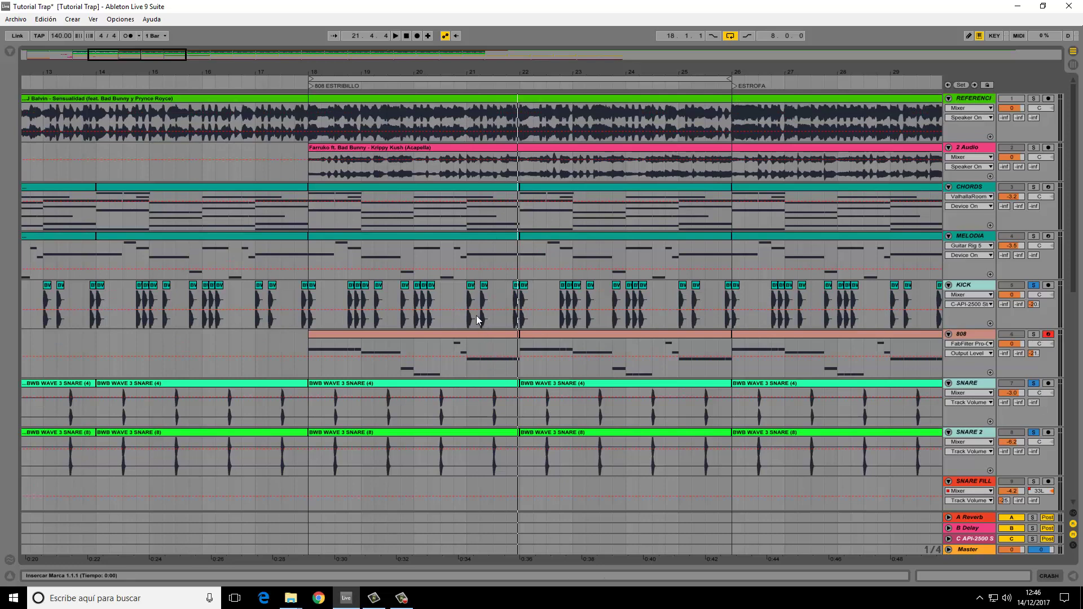
{"action": "left_click_drag", "start_coordinate": [192, 73], "coordinate": [104, 84]}
{"action": "left_click", "coordinate": [104, 84]}
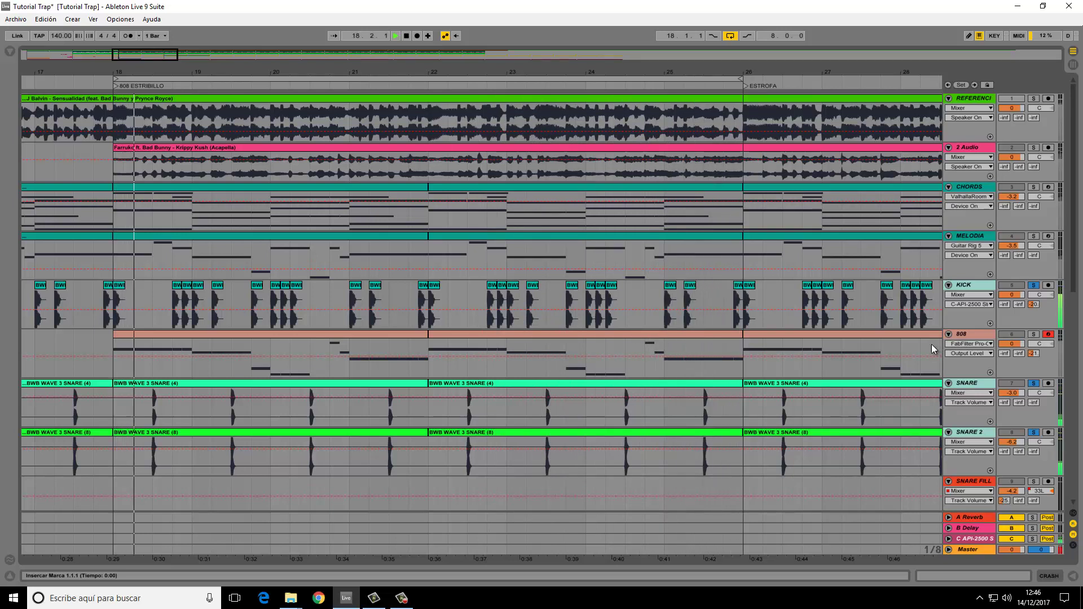
{"action": "key", "text": "space"}
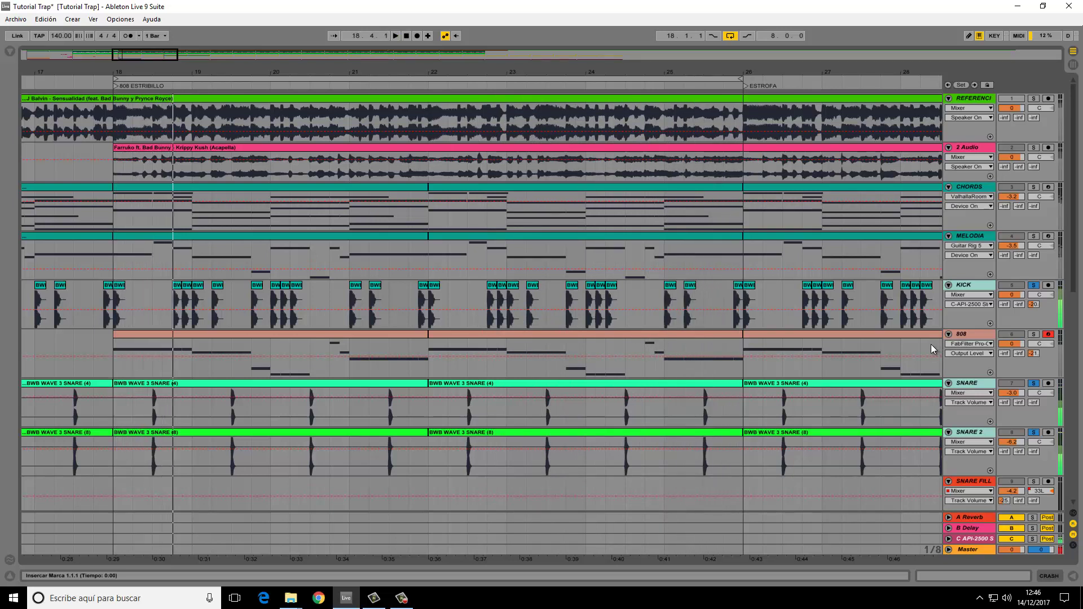
{"action": "left_click", "coordinate": [1033, 285]}
Step: Solo the SNARE track and play it from the 808 ESTRIBILLO section
{"action": "left_click_drag", "start_coordinate": [1075, 282], "coordinate": [1074, 309]}
{"action": "left_click_drag", "start_coordinate": [164, 50], "coordinate": [148, 55]}
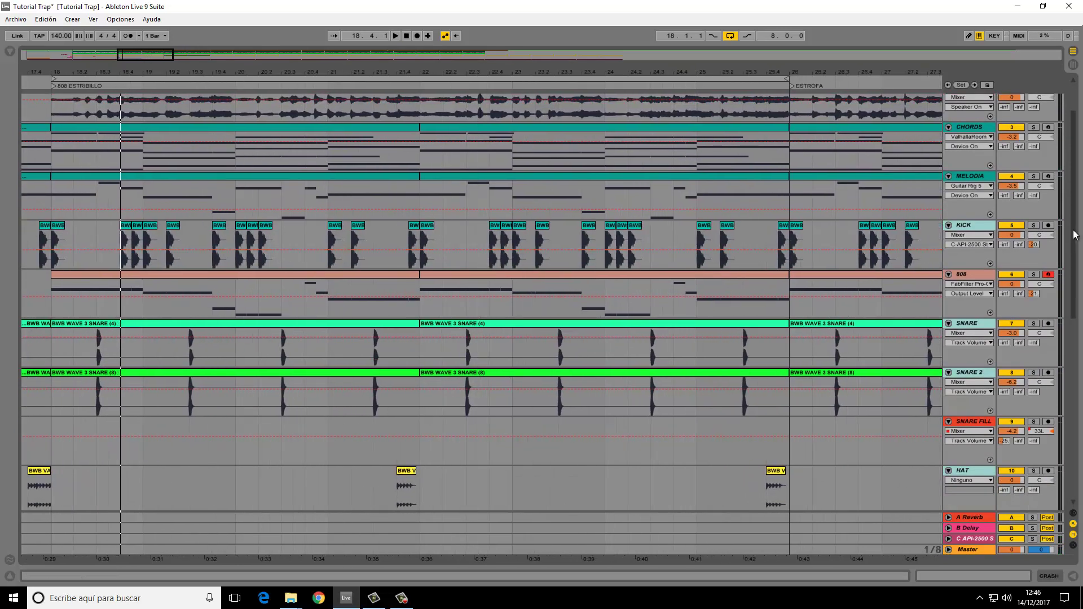
{"action": "left_click_drag", "start_coordinate": [1073, 231], "coordinate": [1078, 257]}
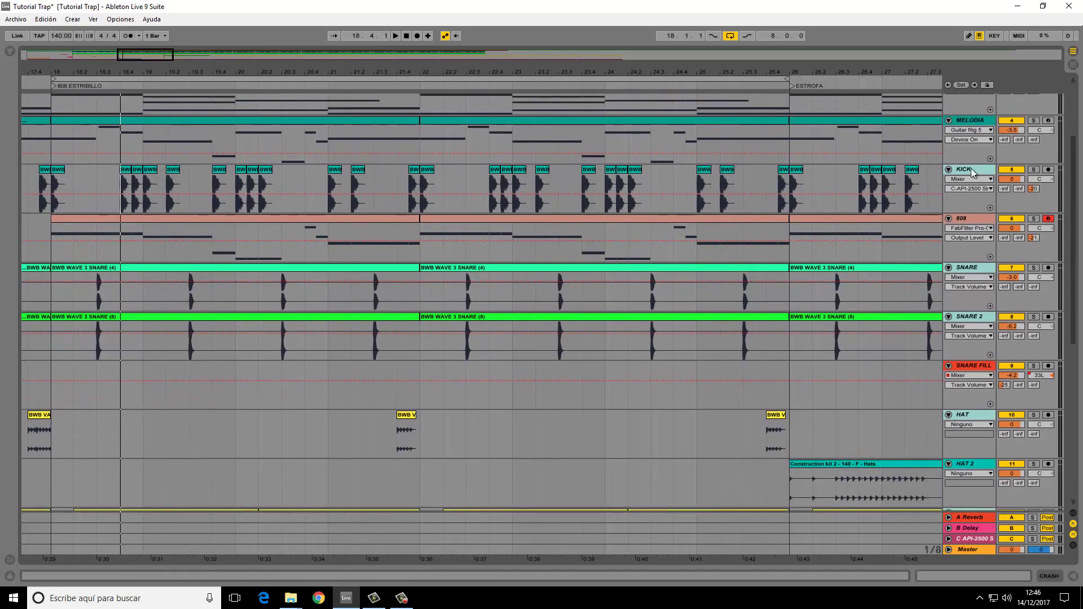
{"action": "left_click", "coordinate": [983, 272]}
{"action": "left_click", "coordinate": [1032, 268]}
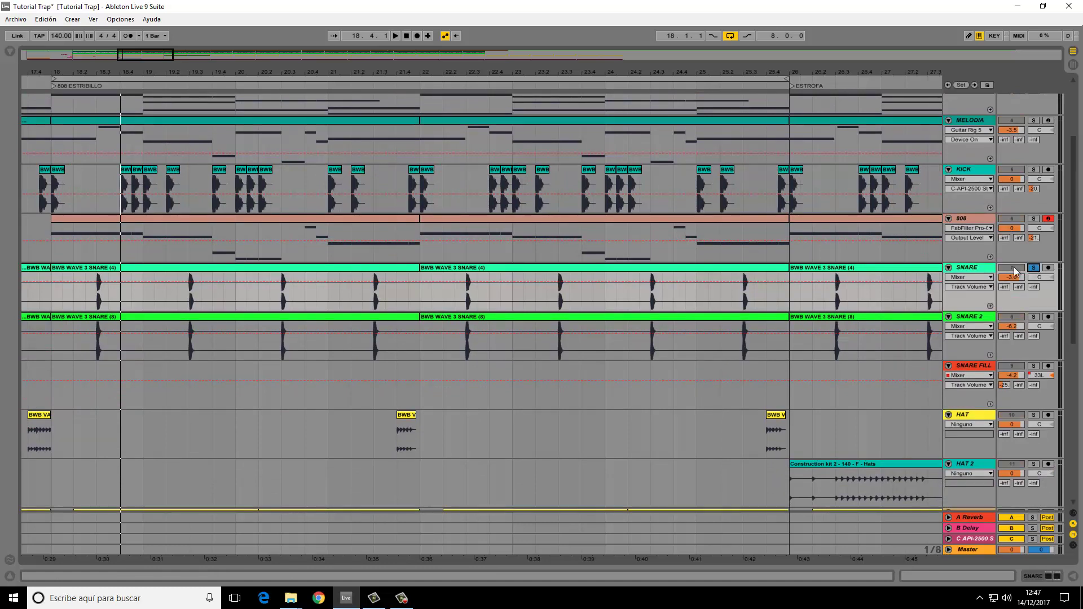
{"action": "left_click", "coordinate": [44, 83]}
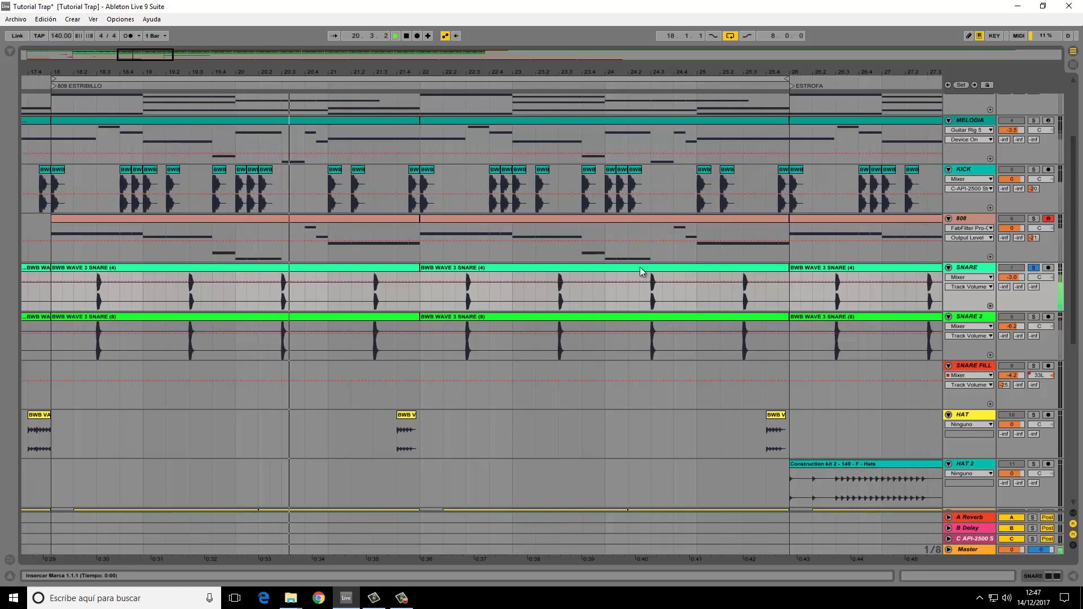
Step: Inspect the FabFilter Pro-Q 2 equalizer curve on the SNARE track and close the plug-in
{"action": "double_click", "coordinate": [978, 271]}
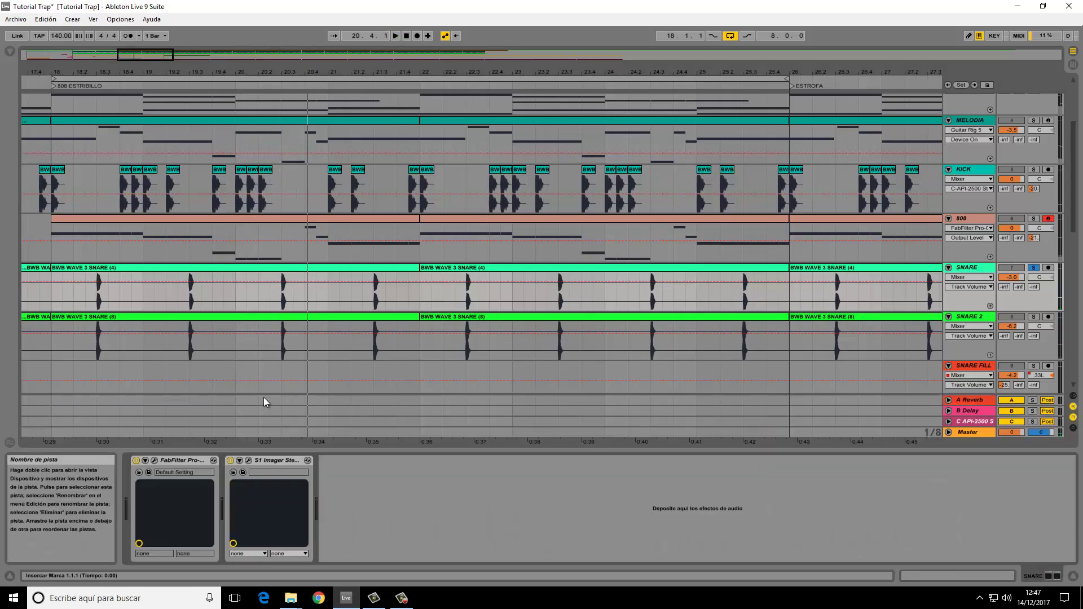
{"action": "left_click", "coordinate": [156, 461]}
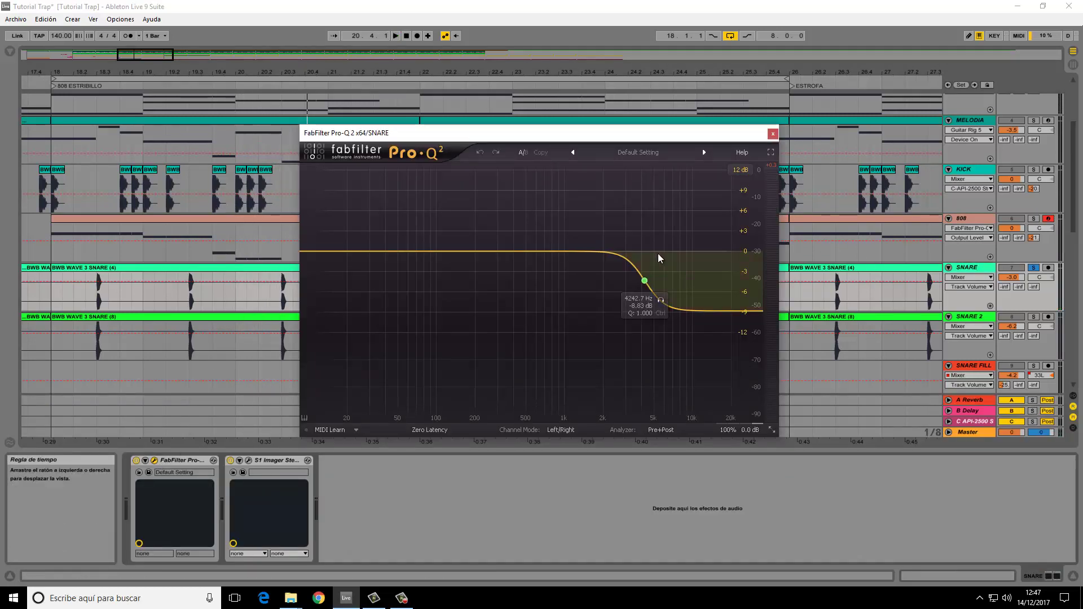
{"action": "left_click", "coordinate": [772, 132]}
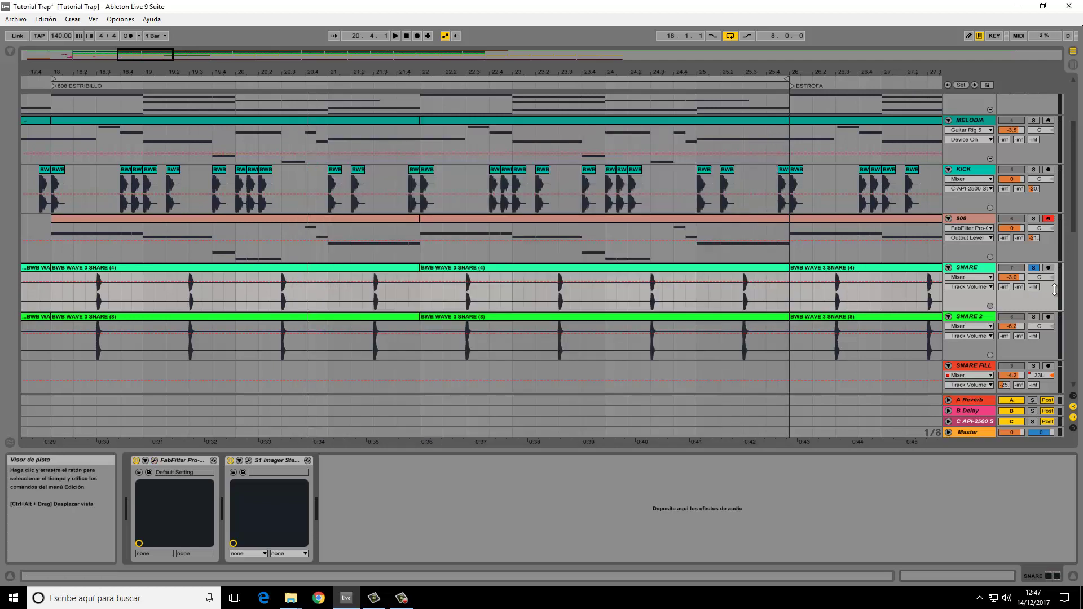
Step: Solo the SNARE 2 track instead and play it from the 808 ESTRIBILLO section
{"action": "left_click", "coordinate": [1034, 317]}
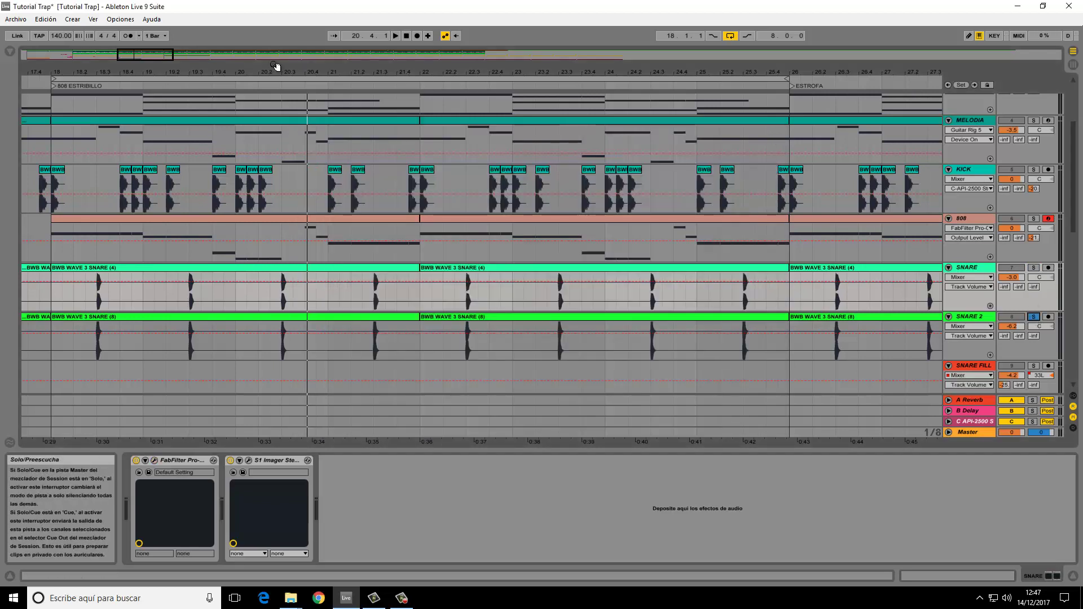
{"action": "left_click", "coordinate": [44, 82]}
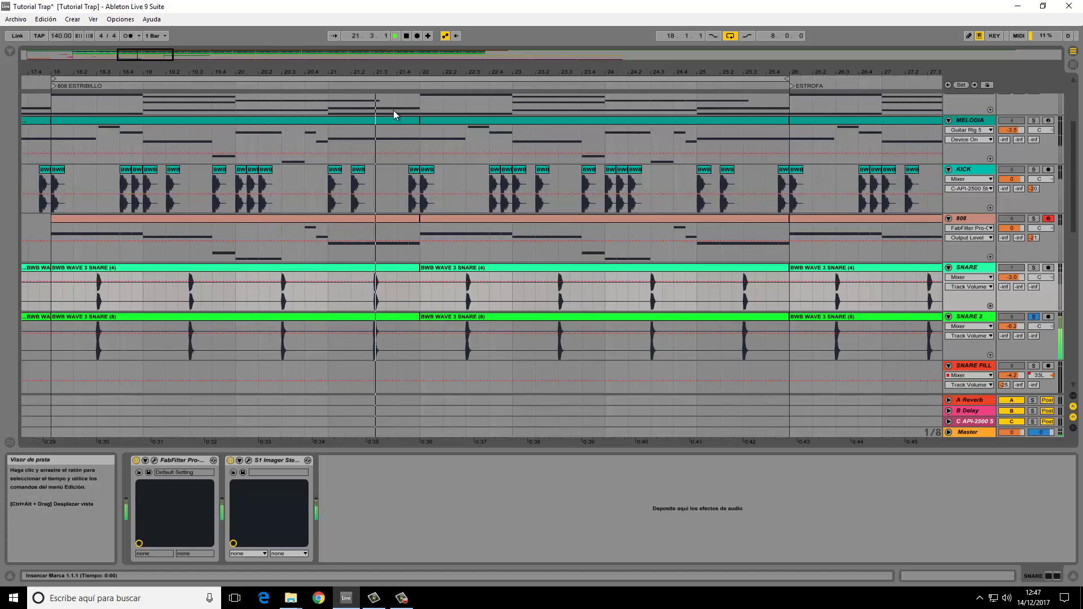
{"action": "key", "text": "space"}
Step: Play SNARE and SNARE 2 soloed together, compare them with each one alone, and clear the solos
{"action": "left_click", "coordinate": [1033, 267]}
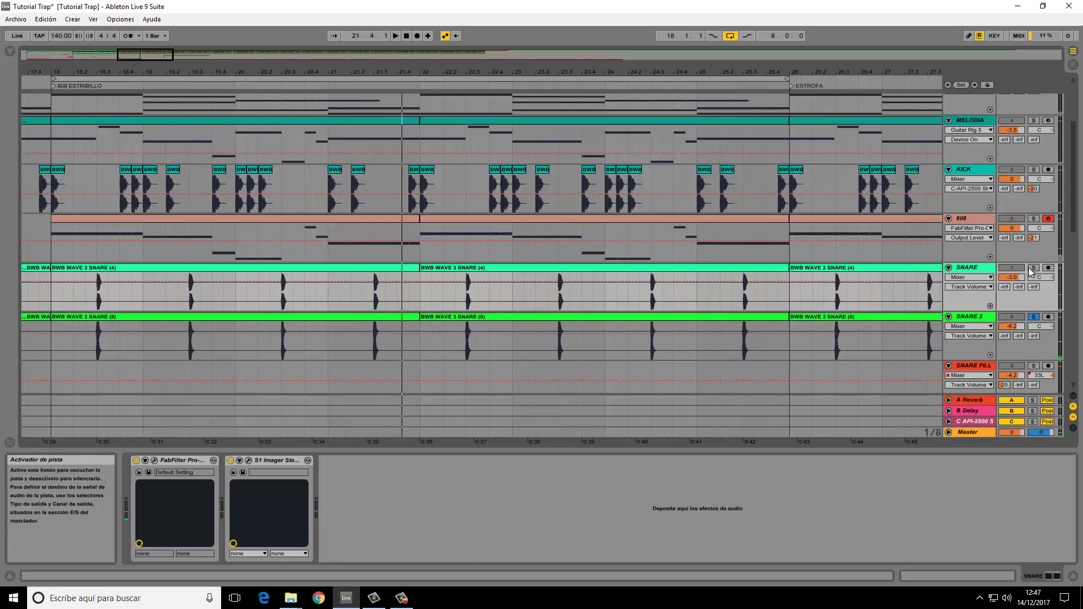
{"action": "left_click", "coordinate": [246, 86]}
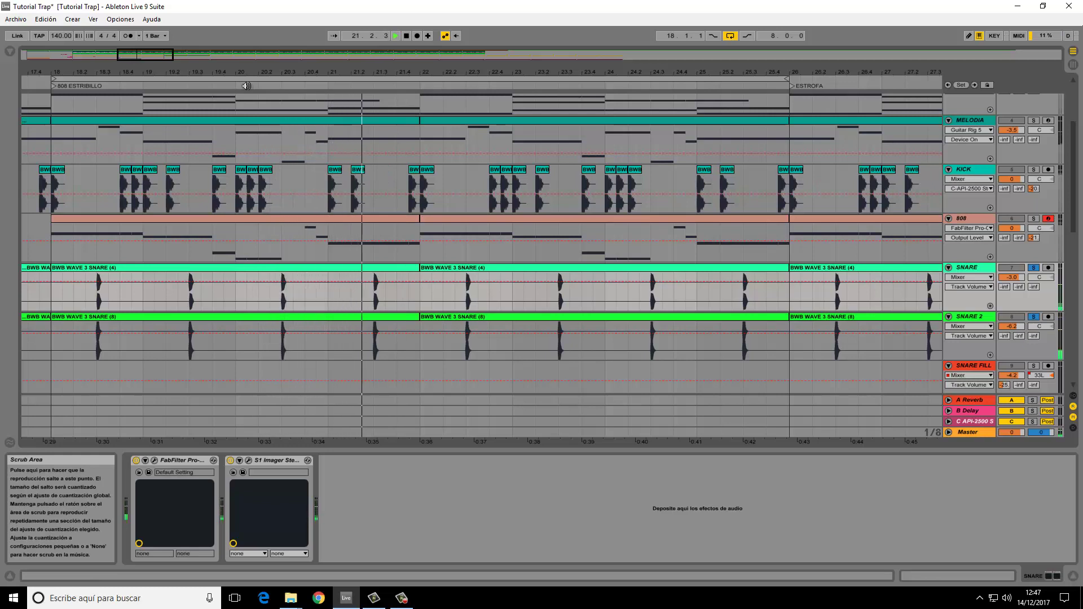
{"action": "left_click", "coordinate": [1035, 316]}
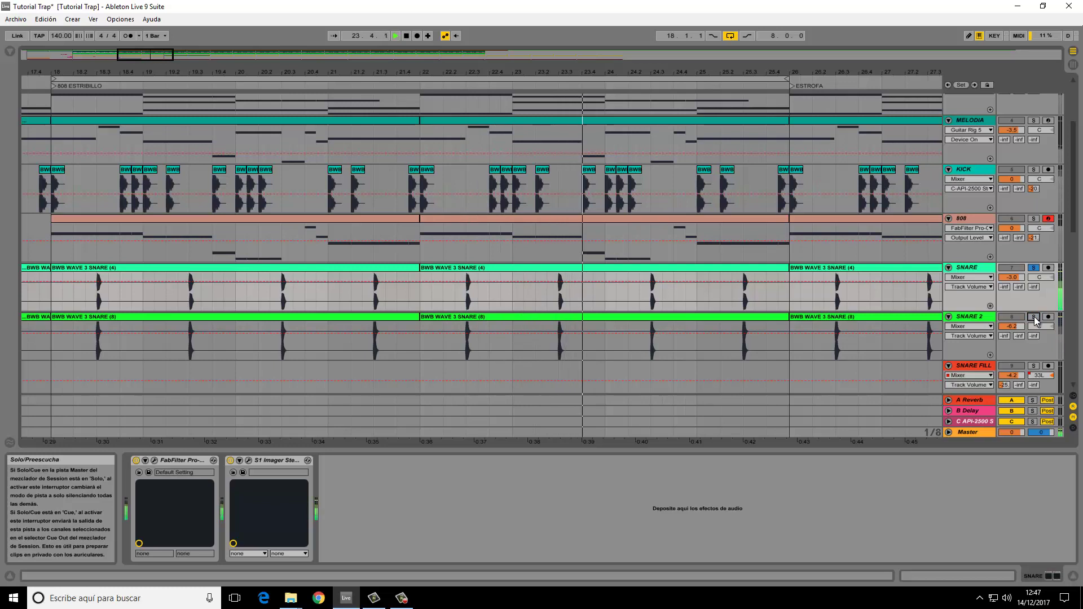
{"action": "left_click", "coordinate": [1034, 317]}
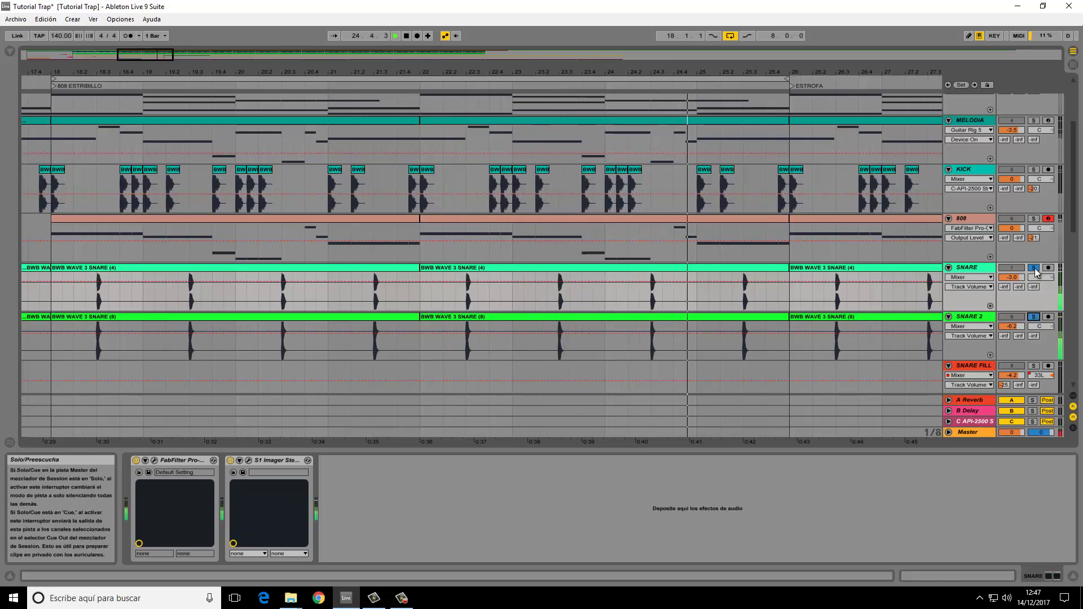
{"action": "left_click", "coordinate": [1035, 268]}
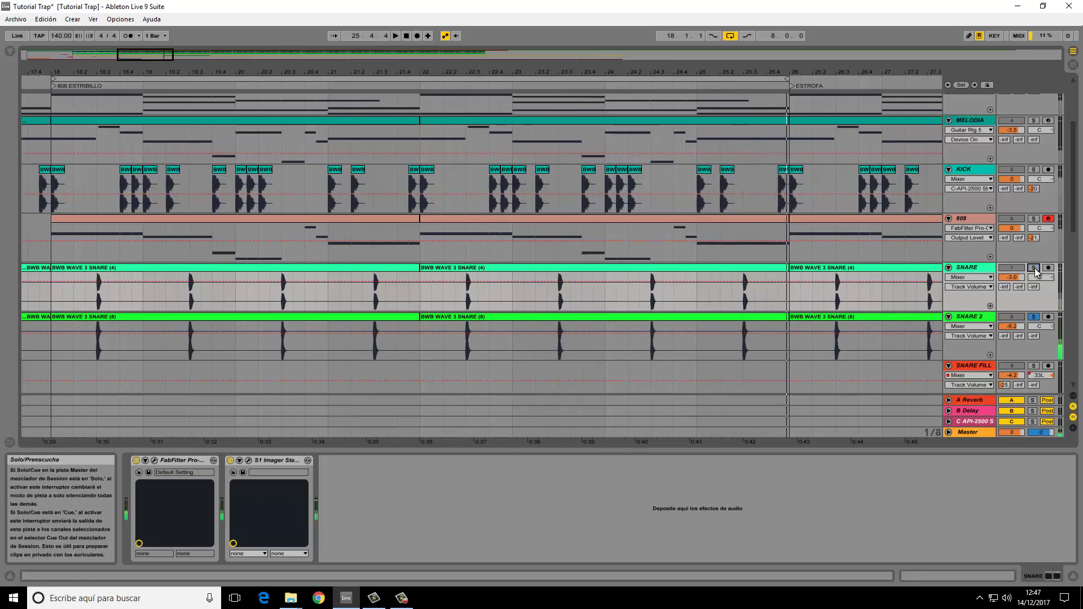
{"action": "scroll", "coordinate": [1073, 231], "scroll_direction": "down", "scroll_amount": 5}
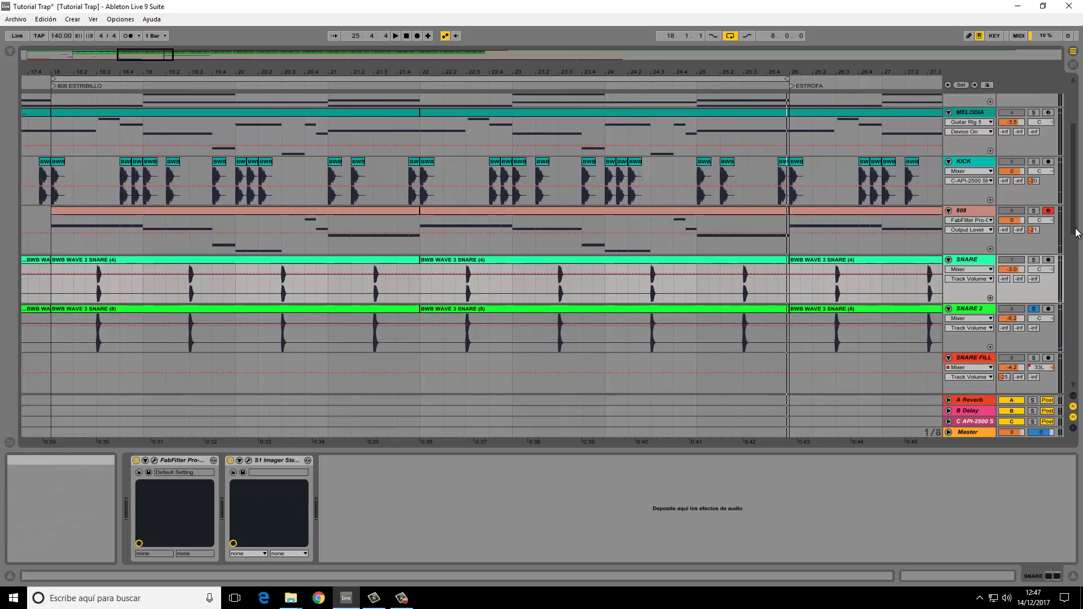
{"action": "left_click", "coordinate": [1035, 224]}
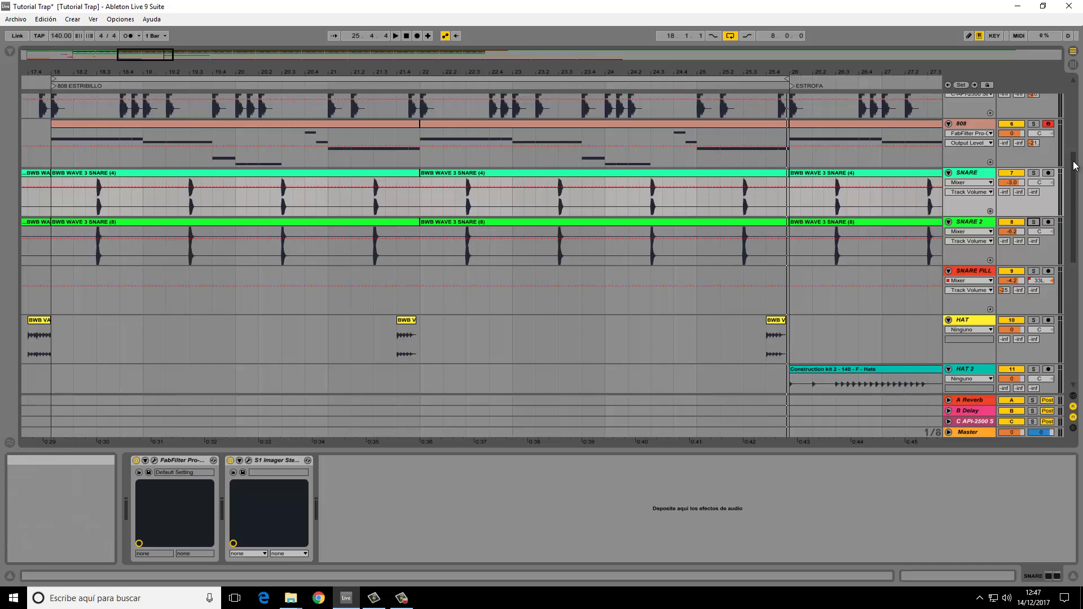
Step: Solo the RIDE track, play it from the 808 ESTRIBILLO section, and switch the solo to the HAT track before stopping playback
{"action": "left_click_drag", "start_coordinate": [1074, 164], "coordinate": [1078, 184]}
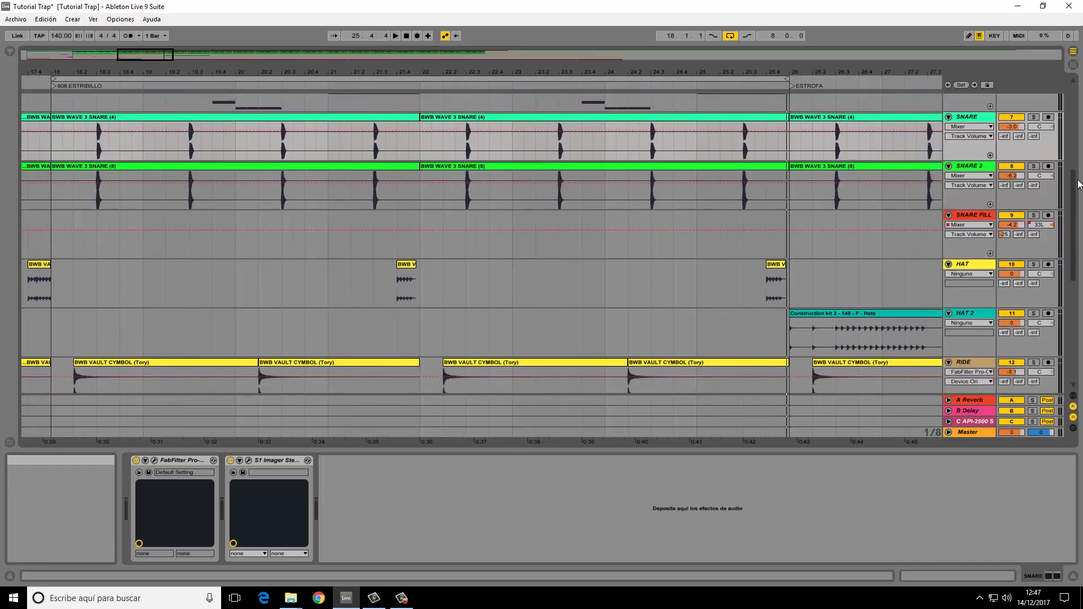
{"action": "scroll", "coordinate": [1078, 185], "scroll_direction": "down", "scroll_amount": 5}
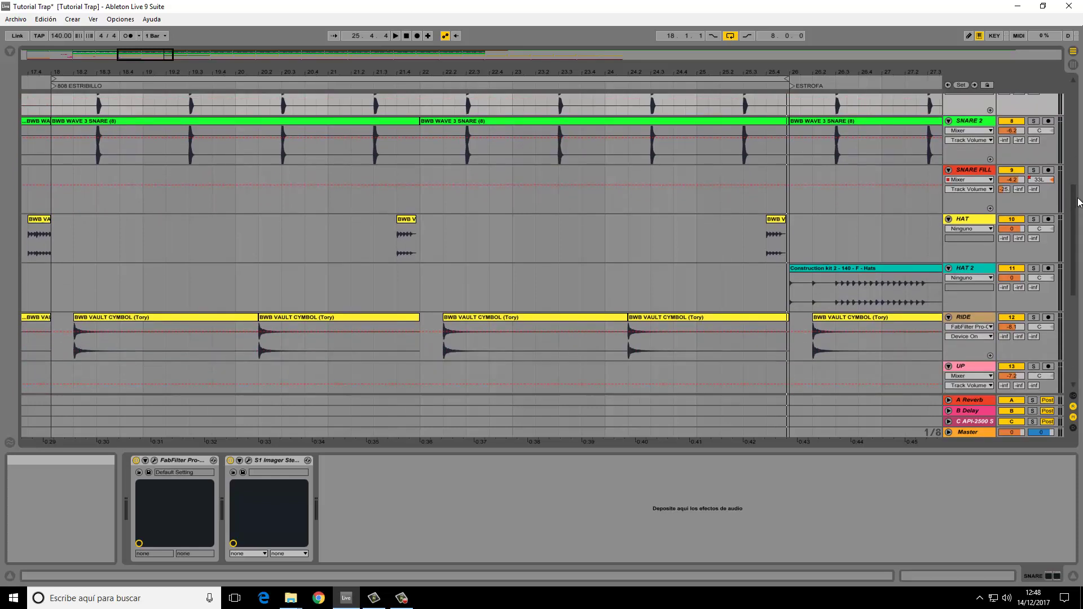
{"action": "left_click", "coordinate": [1035, 233]}
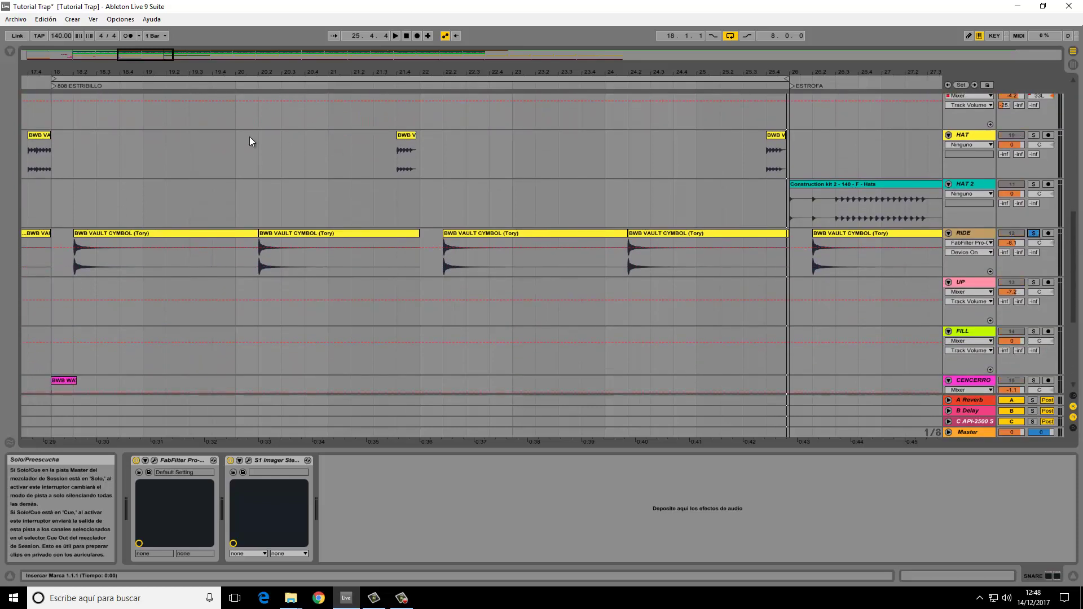
{"action": "left_click", "coordinate": [64, 86]}
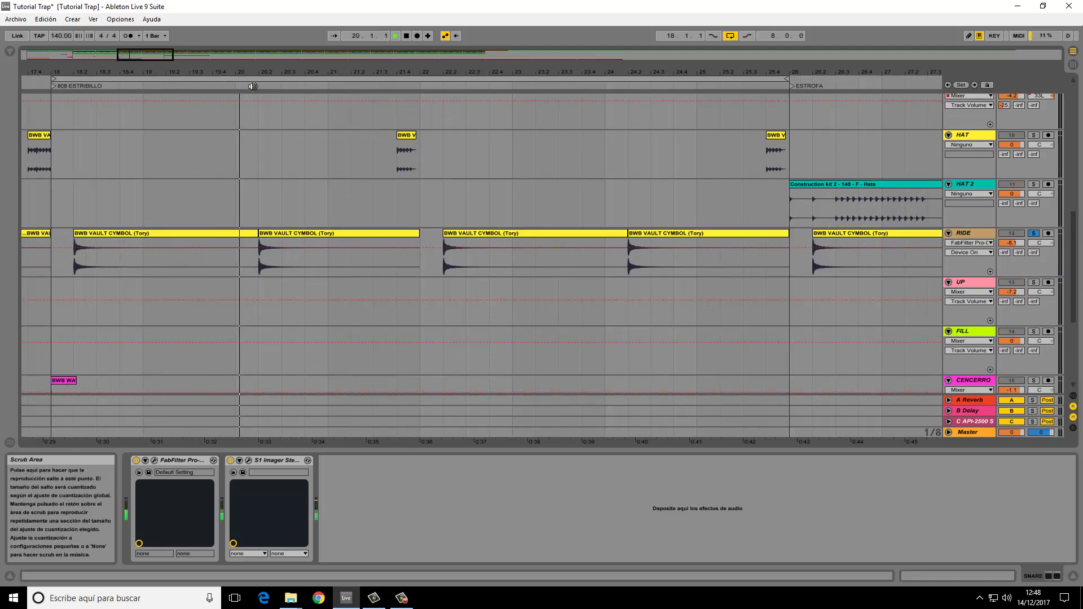
{"action": "left_click", "coordinate": [1037, 136]}
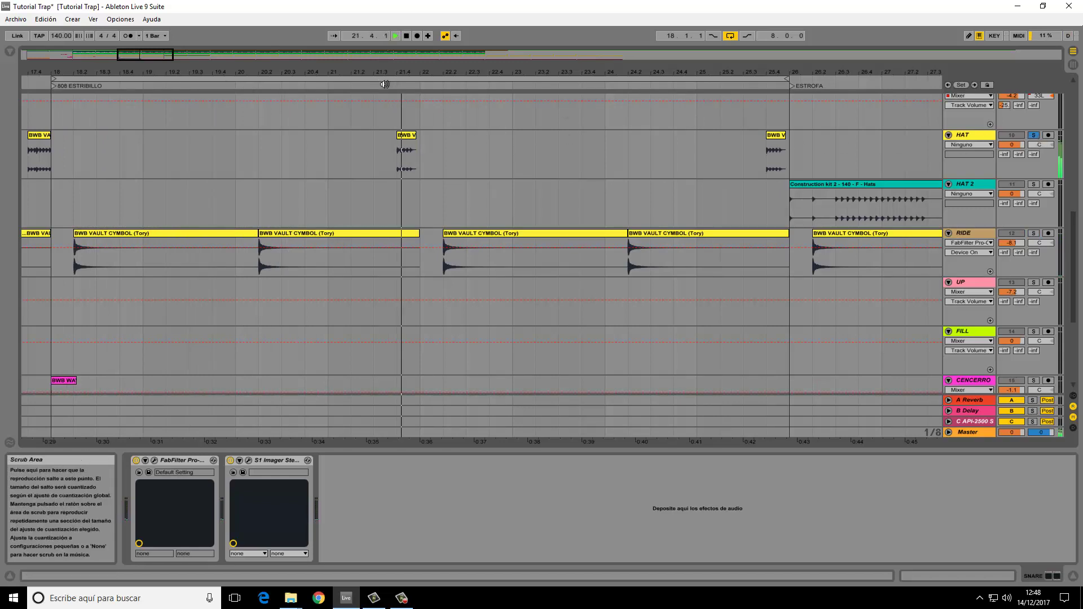
{"action": "key", "text": "space"}
Step: Solo the CRASH track, play it from the start of the 808 ESTRIBILLO section, and stop playback
{"action": "left_click_drag", "start_coordinate": [1075, 226], "coordinate": [1075, 289]}
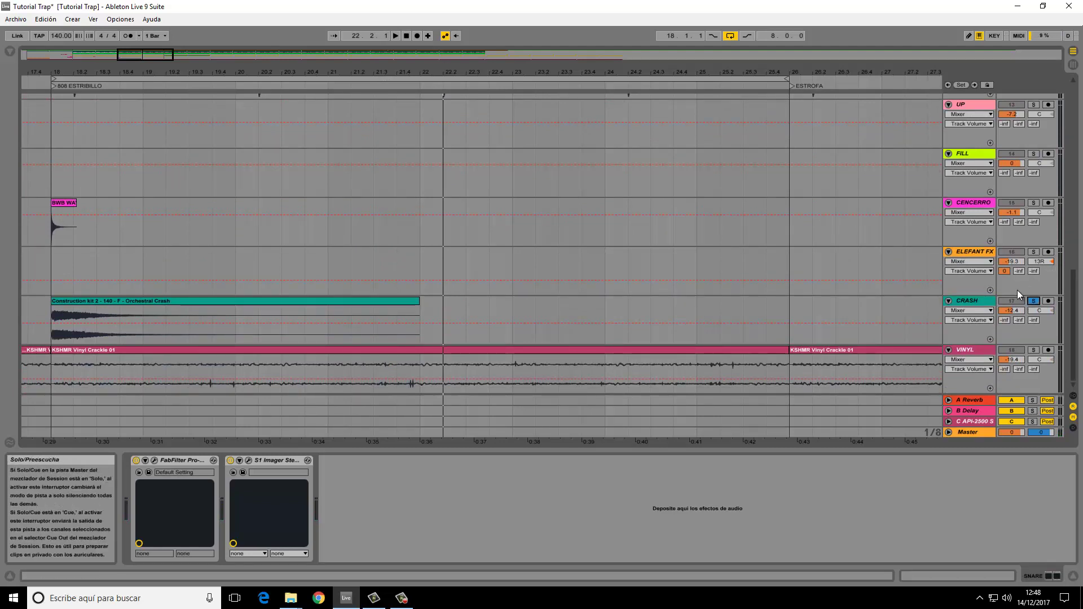
{"action": "left_click", "coordinate": [39, 82]}
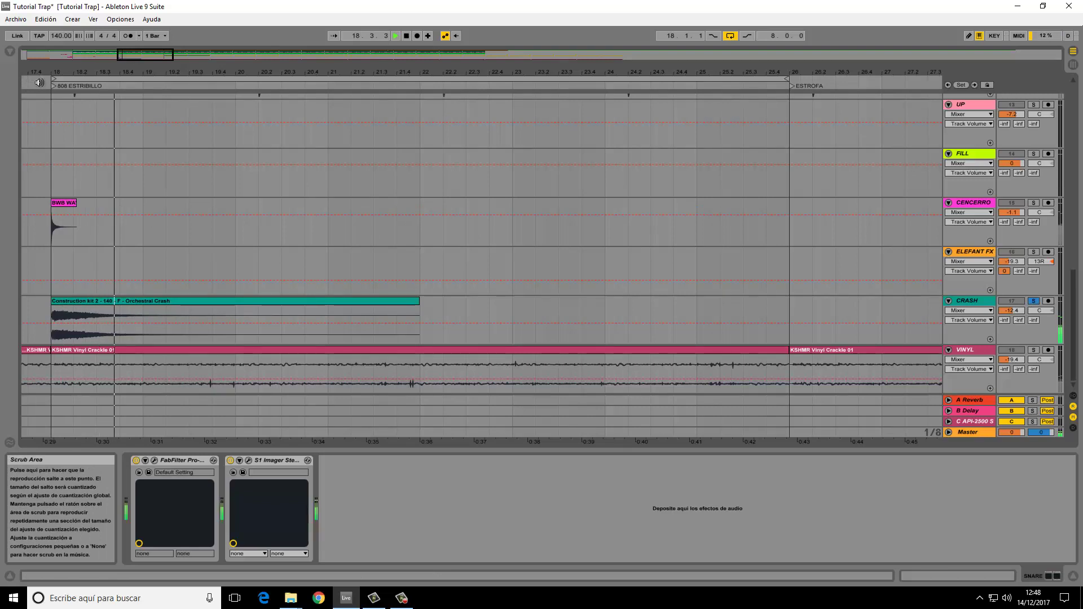
{"action": "key", "text": "space"}
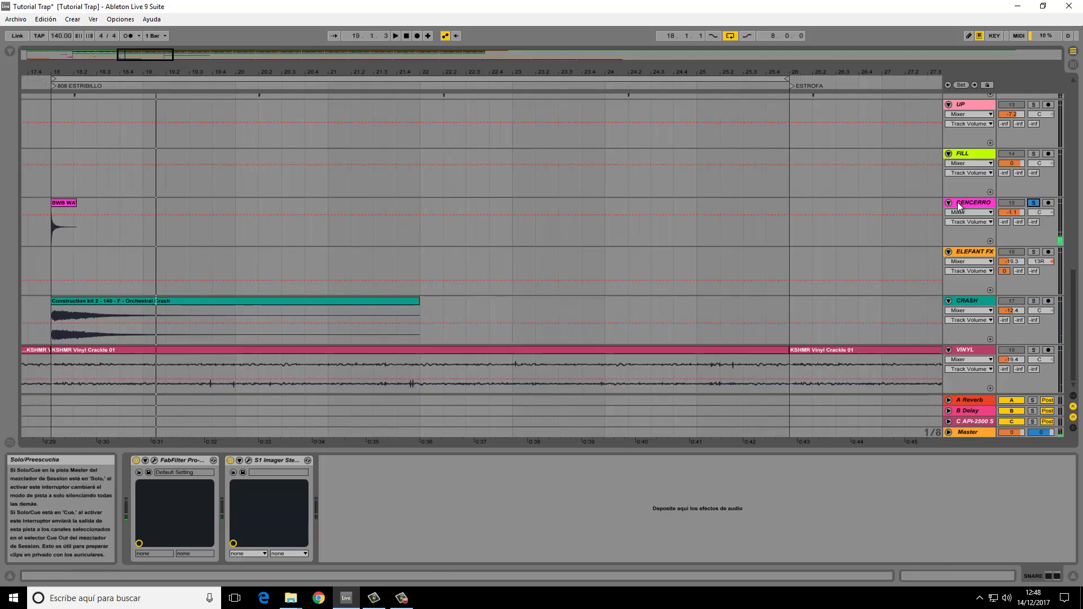
Step: Listen to the CENCERRO track soloed from the start of the 808 ESTRIBILLO section with its effects shown, and clear its solo
{"action": "left_click", "coordinate": [974, 204]}
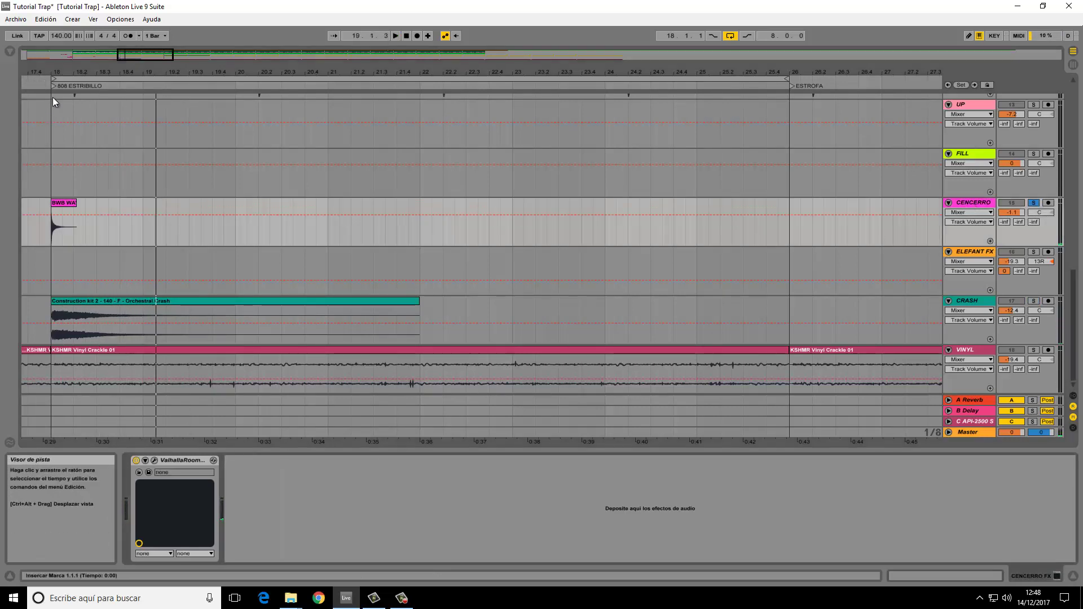
{"action": "left_click", "coordinate": [43, 85]}
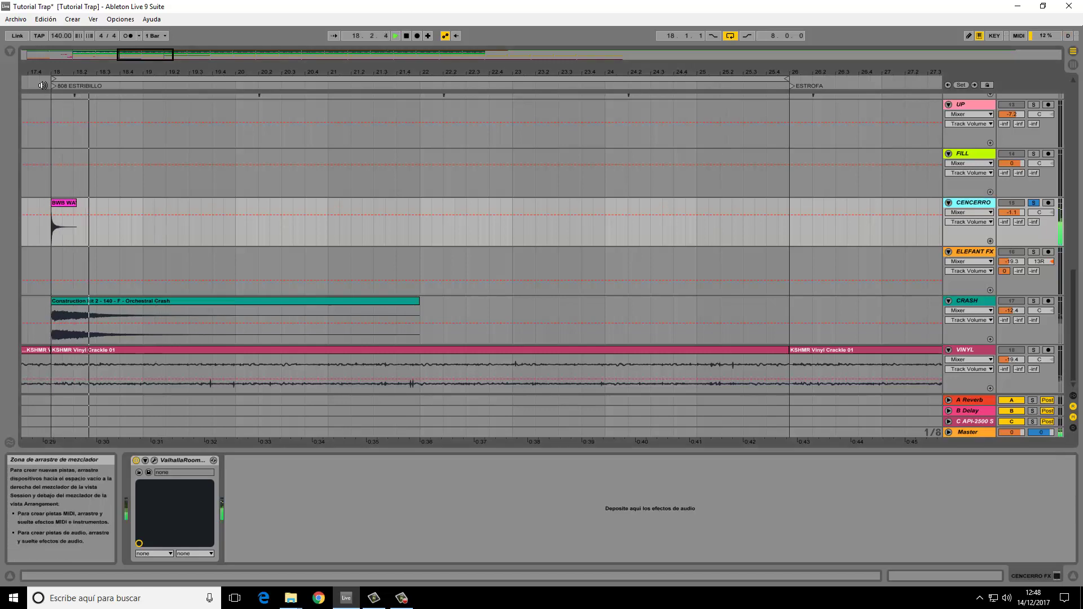
{"action": "key", "text": "space"}
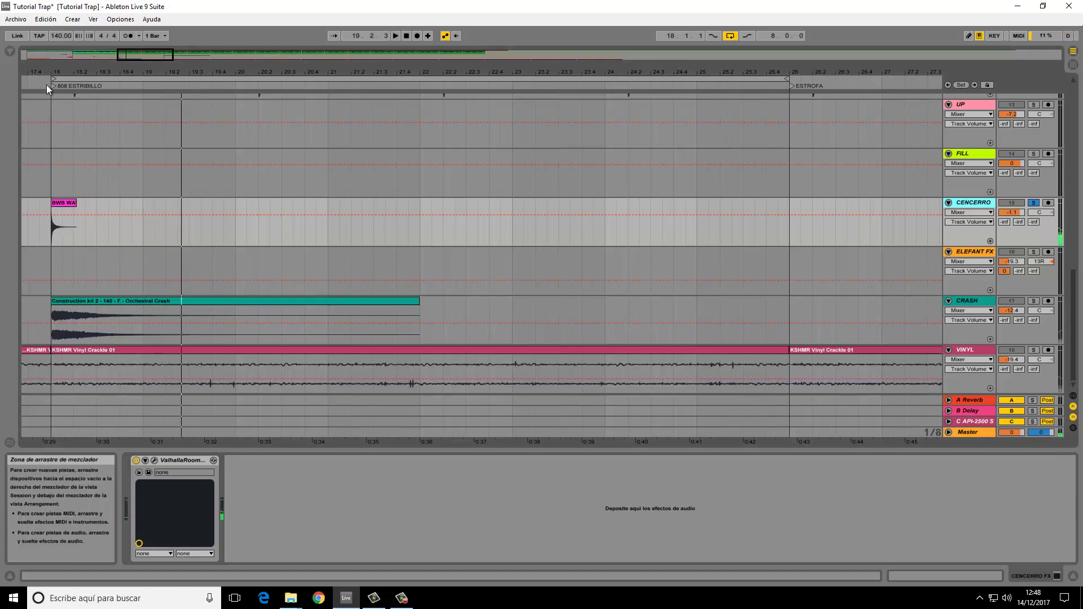
{"action": "left_click", "coordinate": [1035, 203]}
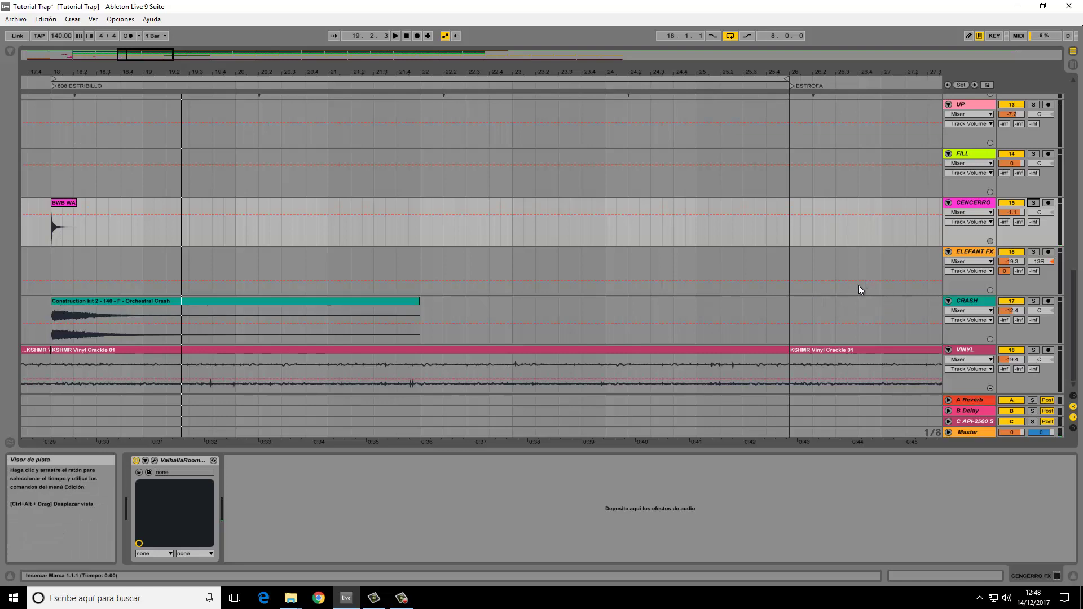
Step: Solo the VINYL track, play it from the 808 ESTRIBILLO section, and return to the upper tracks with the device view hidden
{"action": "left_click", "coordinate": [1034, 350]}
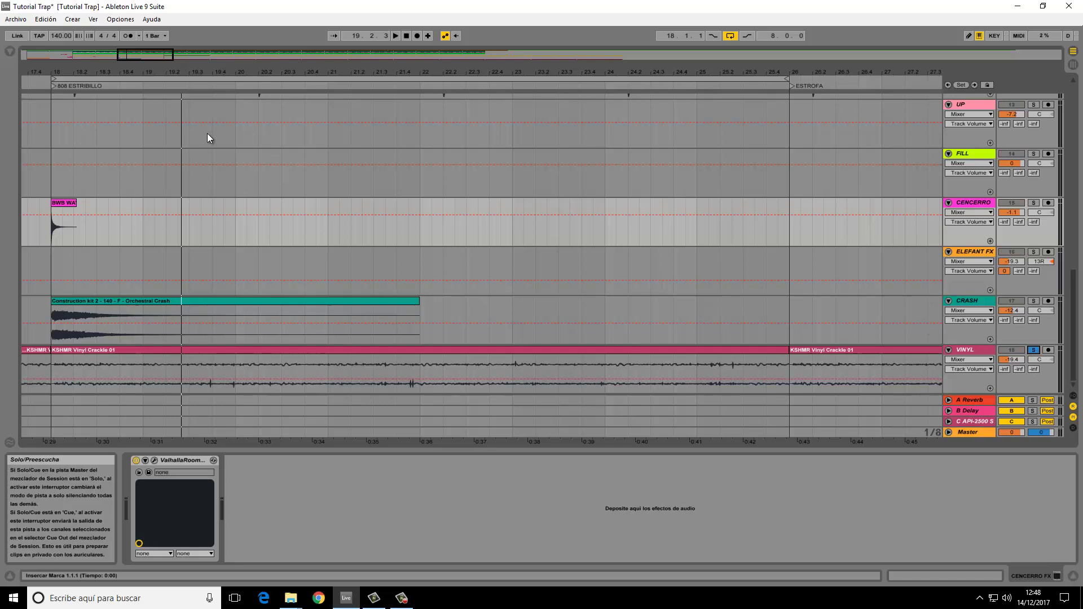
{"action": "left_click", "coordinate": [45, 84]}
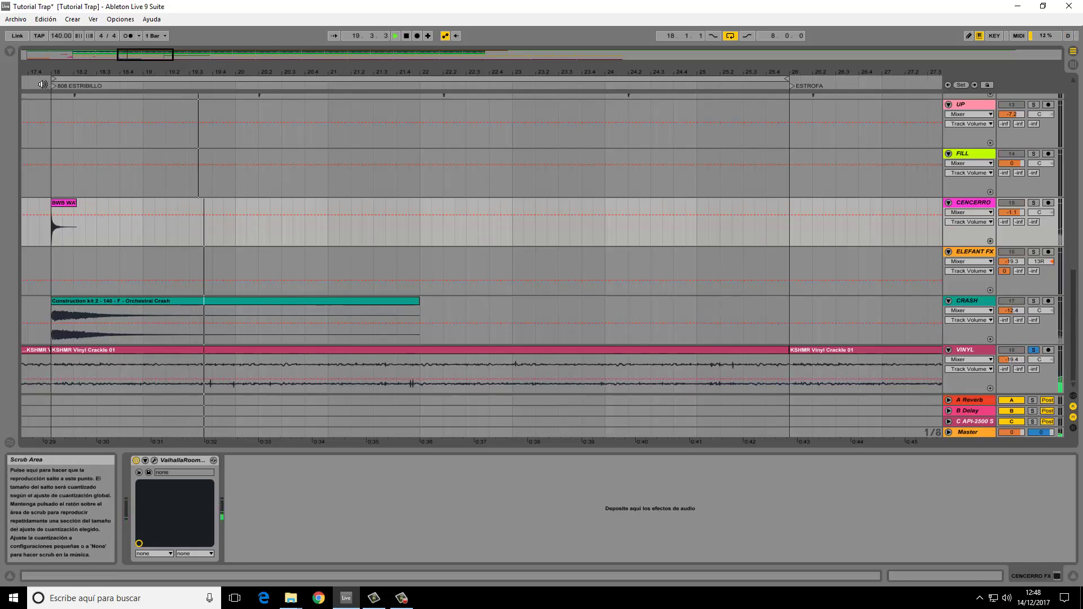
{"action": "key", "text": "space"}
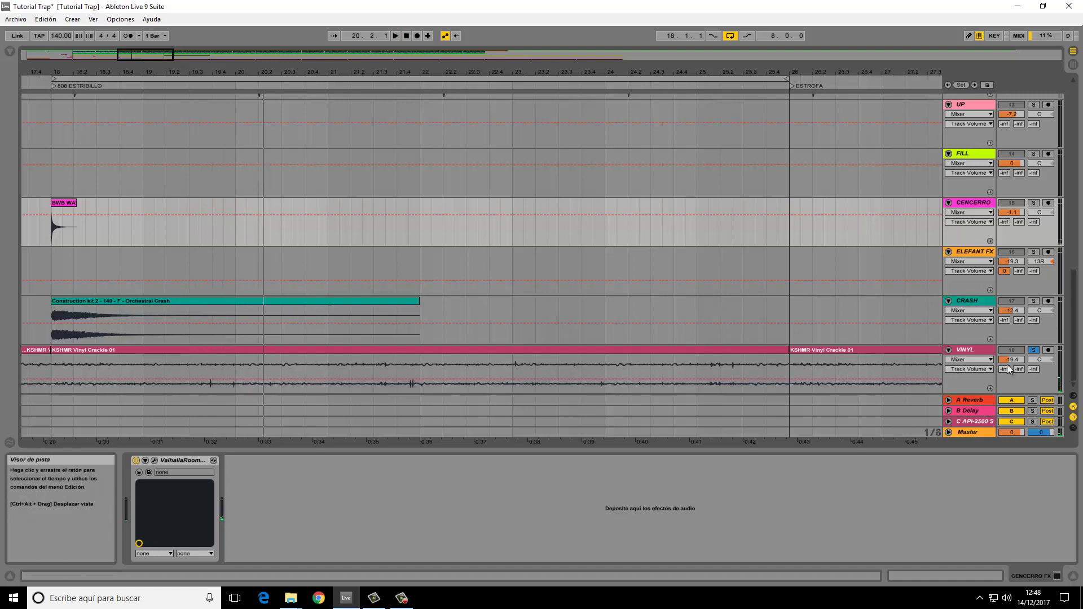
{"action": "left_click_drag", "start_coordinate": [1074, 332], "coordinate": [1074, 234]}
{"action": "left_click", "coordinate": [1074, 577]}
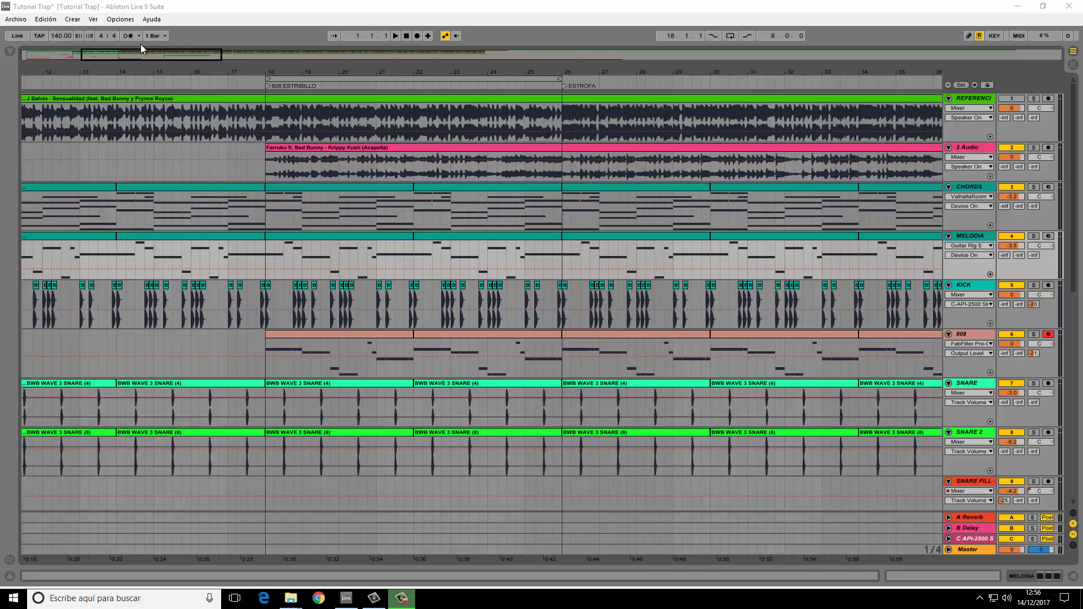
Step: Solo the 808 track and play it from just before the 808 ESTRIBILLO section
{"action": "left_click_drag", "start_coordinate": [143, 54], "coordinate": [139, 57]}
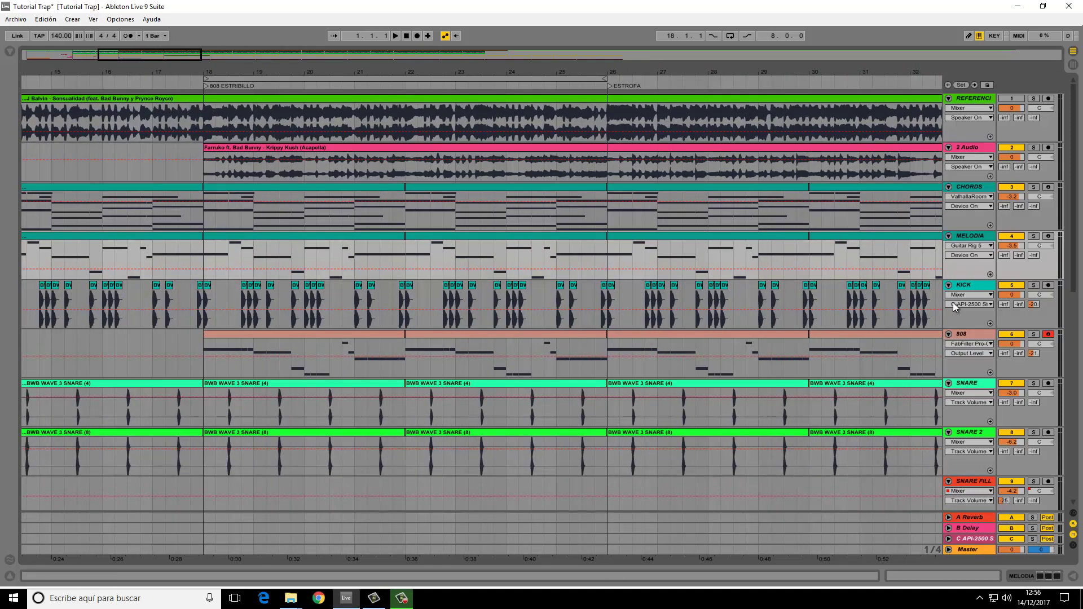
{"action": "left_click", "coordinate": [1034, 335]}
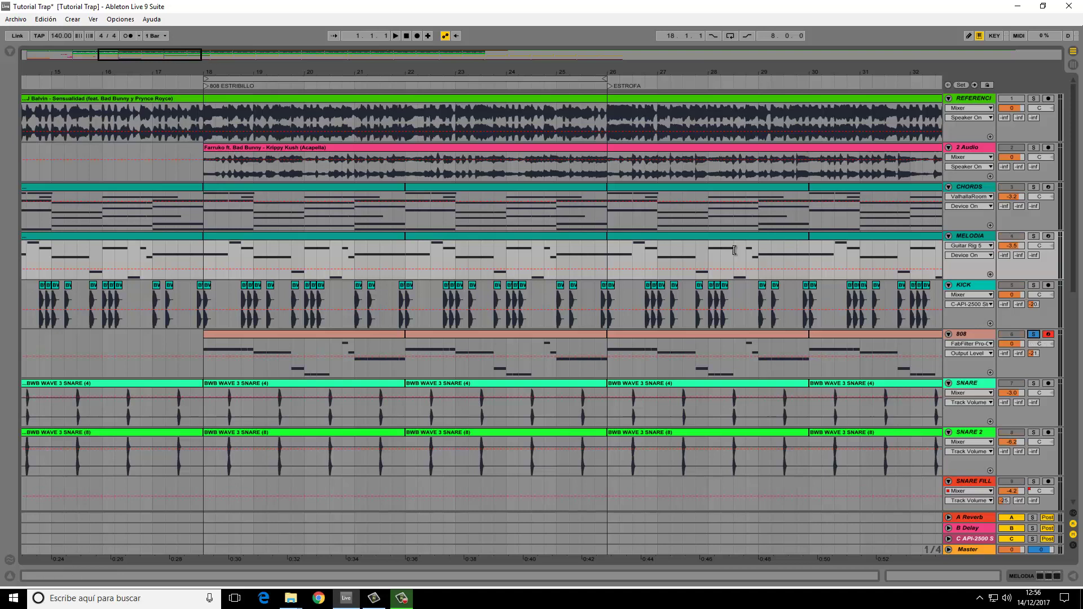
{"action": "left_click", "coordinate": [189, 78]}
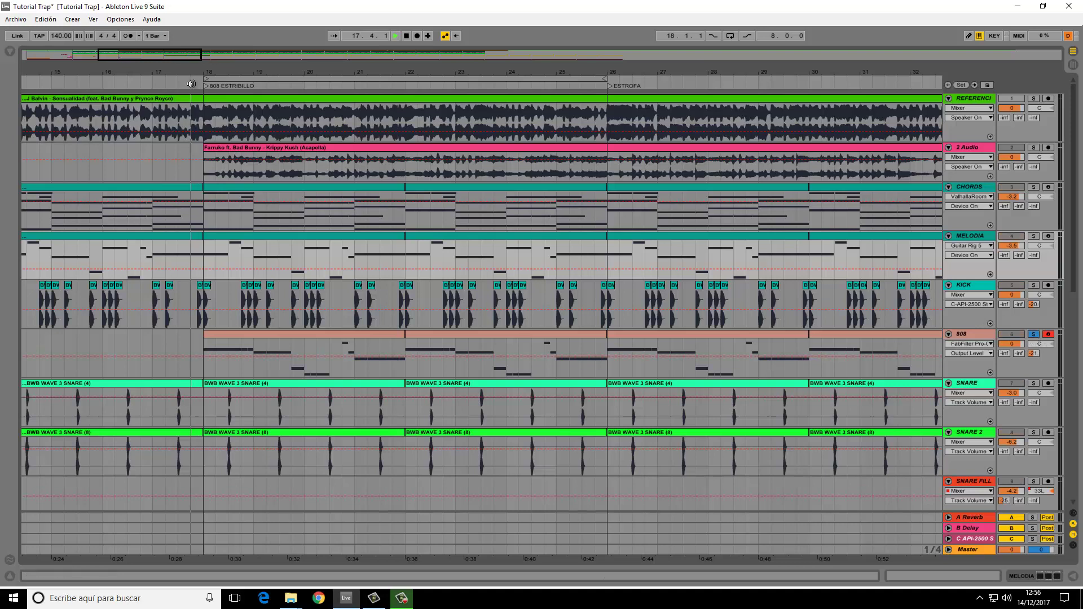
Step: Open the first 808 clip in an enlarged note editor, examine its bass notes during playback, and shrink the editor again
{"action": "double_click", "coordinate": [306, 335]}
{"action": "key", "text": "space"}
{"action": "left_click_drag", "start_coordinate": [395, 358], "coordinate": [430, 297]}
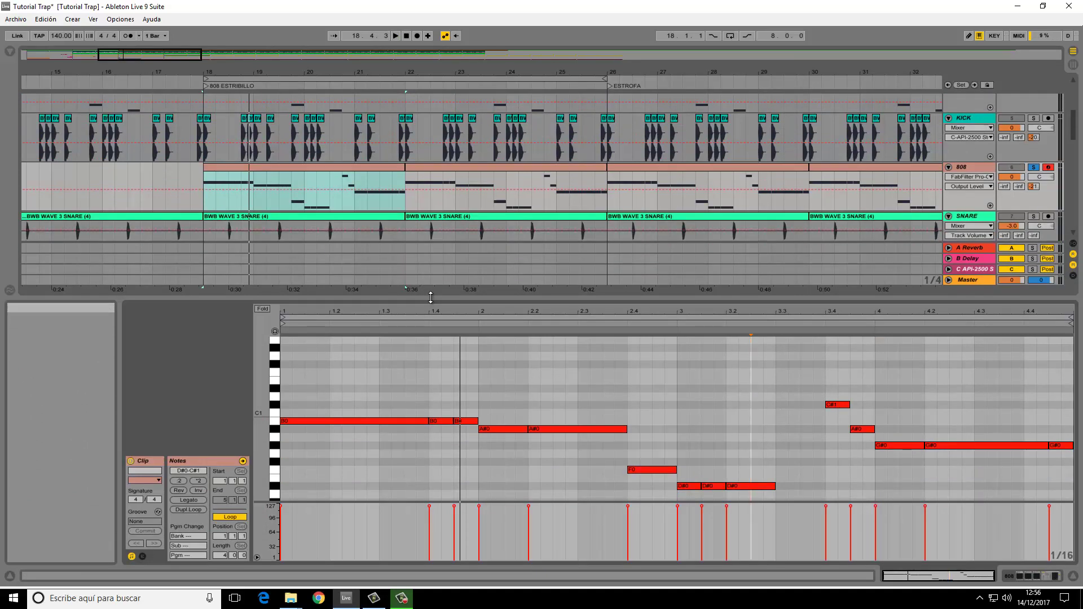
{"action": "left_click_drag", "start_coordinate": [430, 297], "coordinate": [432, 285]}
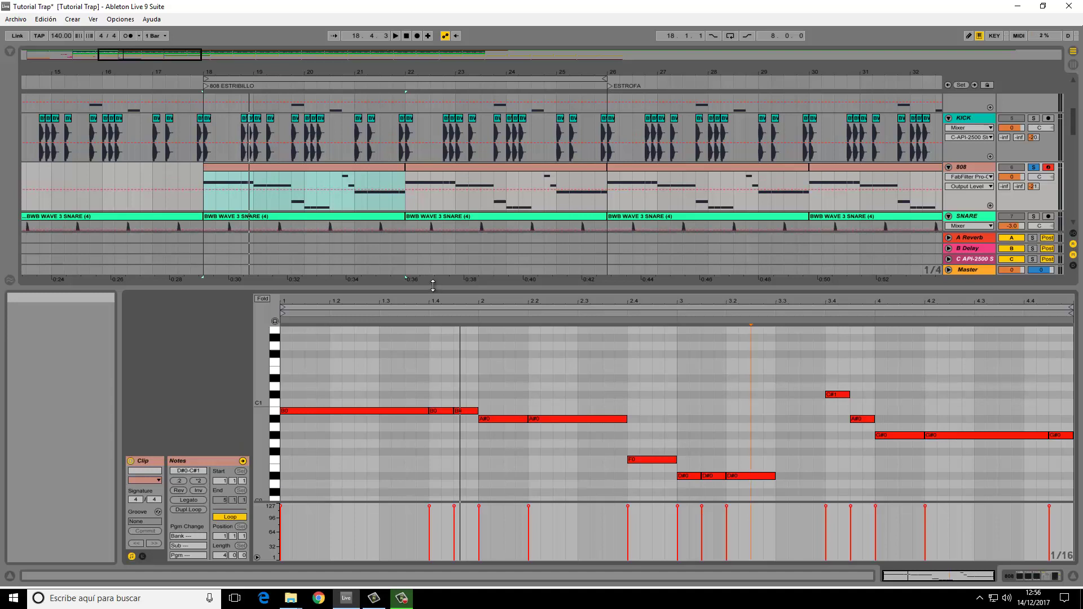
{"action": "left_click", "coordinate": [194, 80]}
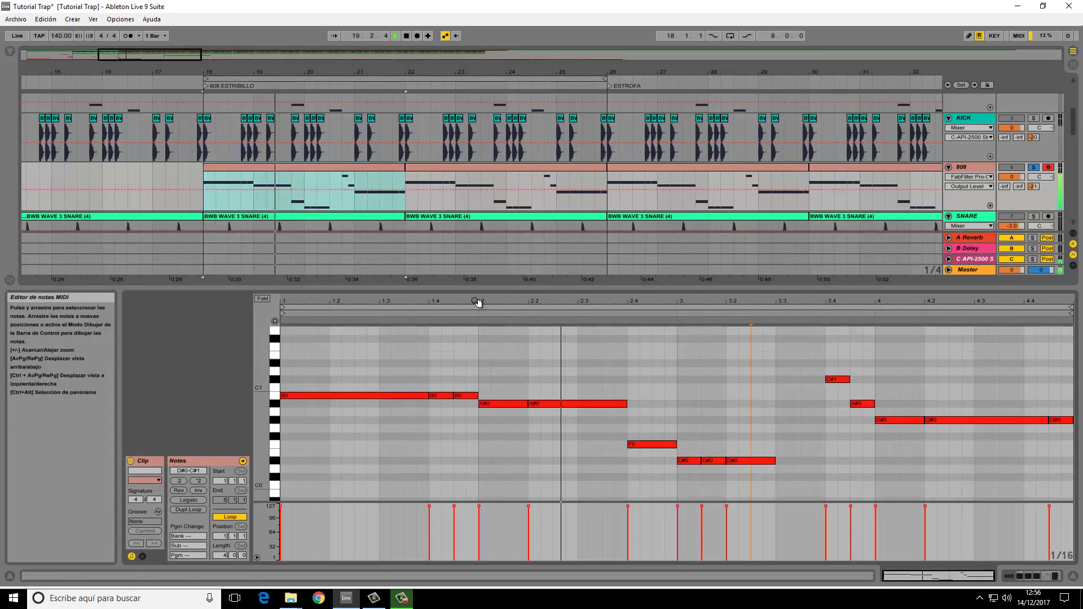
{"action": "left_click_drag", "start_coordinate": [477, 290], "coordinate": [483, 228]}
{"action": "scroll", "coordinate": [476, 401], "scroll_direction": "up", "scroll_amount": 2}
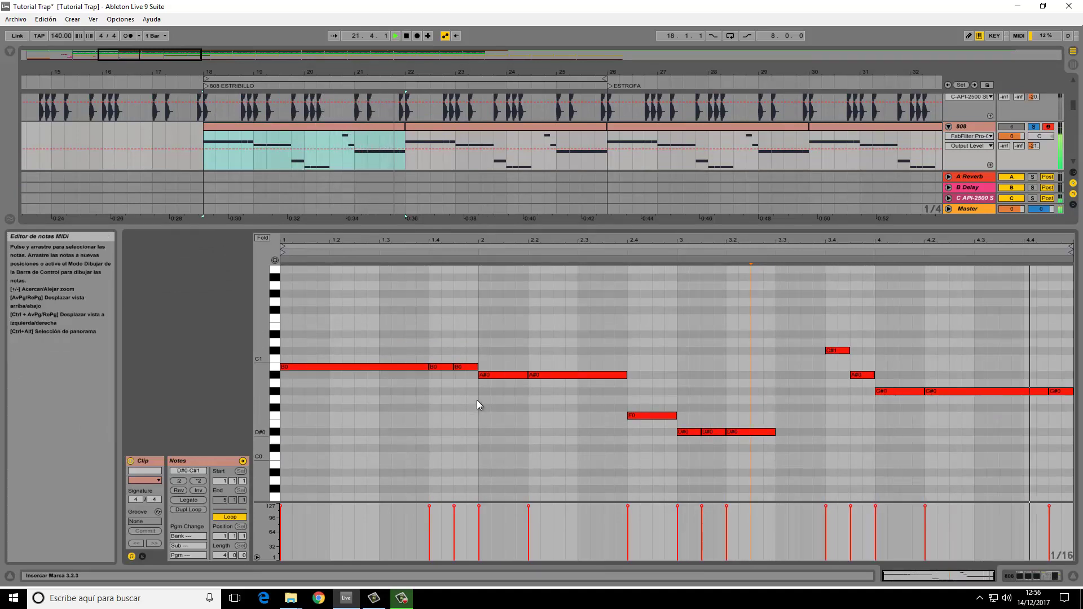
{"action": "left_click_drag", "start_coordinate": [480, 229], "coordinate": [465, 361]}
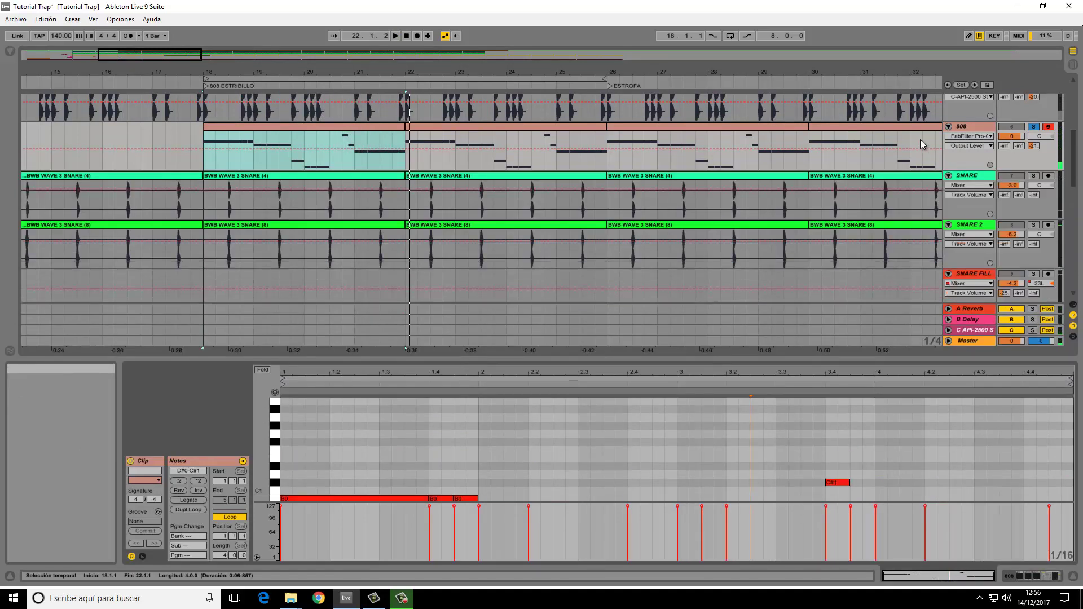
Step: Show the 808 track's device chain, inspect the Massive synthesizer settings, and close the plug-in window
{"action": "double_click", "coordinate": [963, 127]}
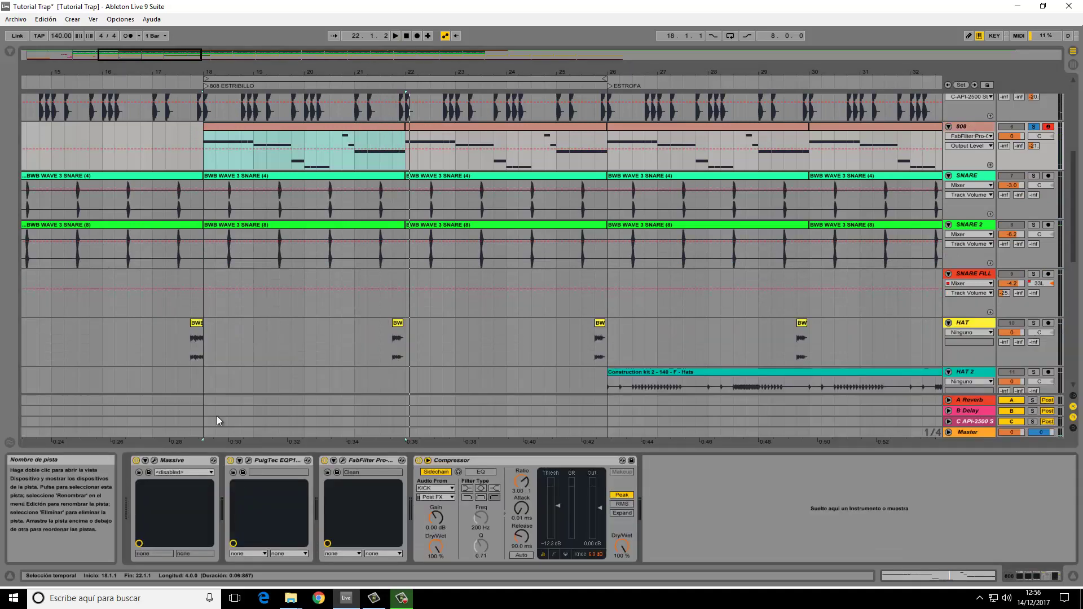
{"action": "left_click", "coordinate": [156, 460]}
{"action": "left_click_drag", "start_coordinate": [606, 111], "coordinate": [623, 113]}
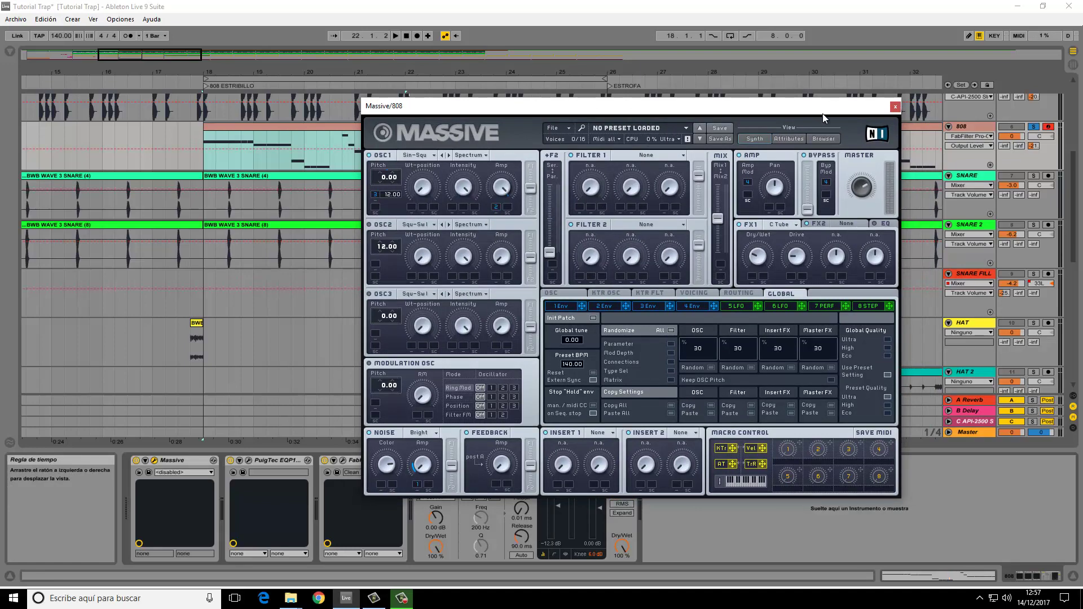
{"action": "left_click", "coordinate": [896, 107]}
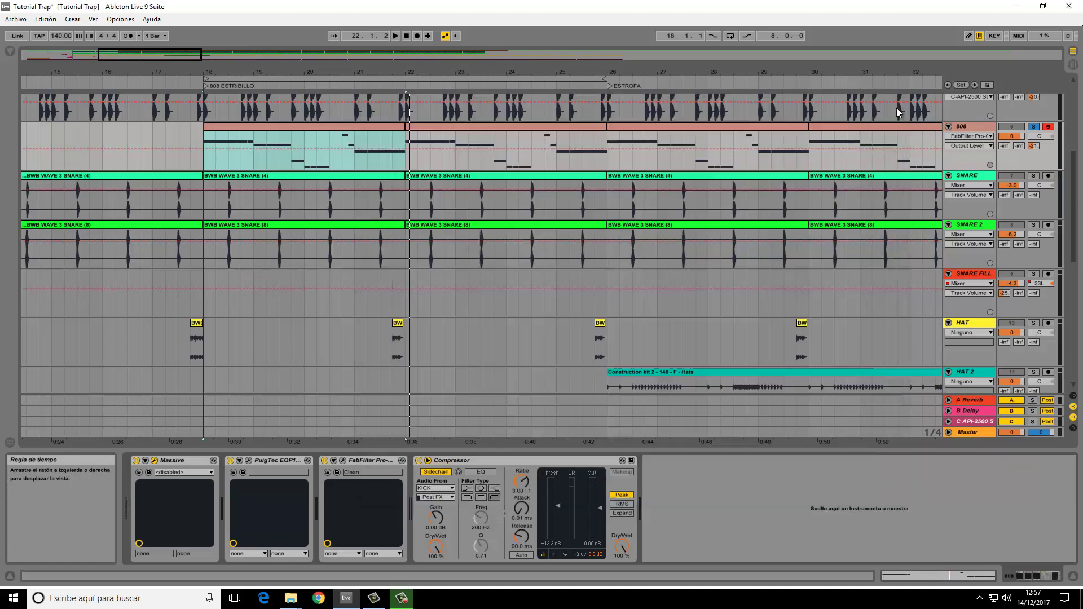
Step: Inspect the PuigTec EQP1A equalizer and FabFilter Pro-C compressor settings on the 808 track, closing each plug-in window
{"action": "left_click", "coordinate": [249, 461]}
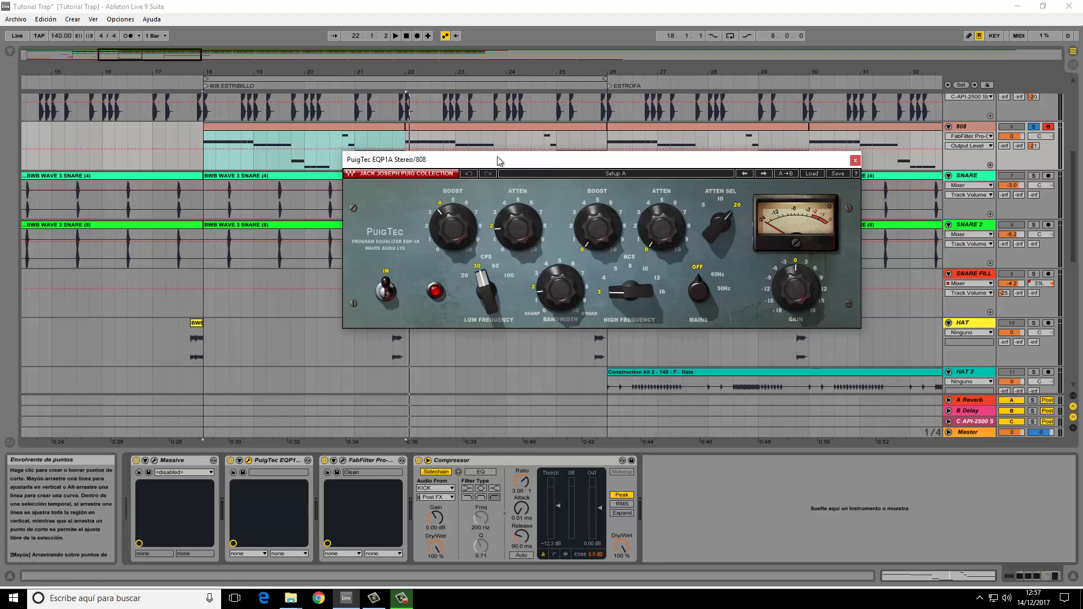
{"action": "left_click", "coordinate": [855, 162]}
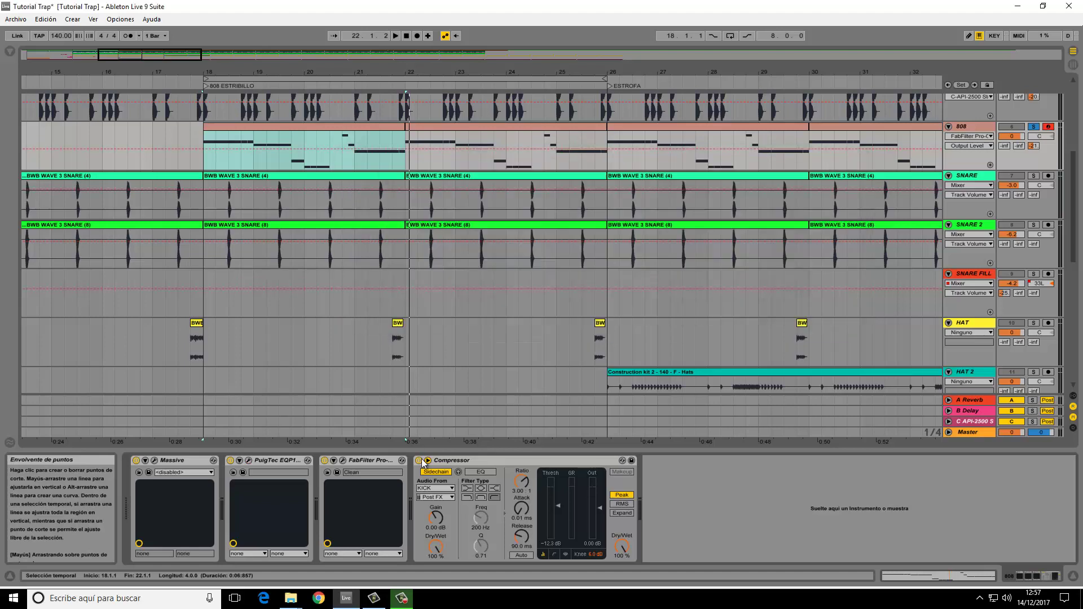
{"action": "left_click", "coordinate": [343, 461]}
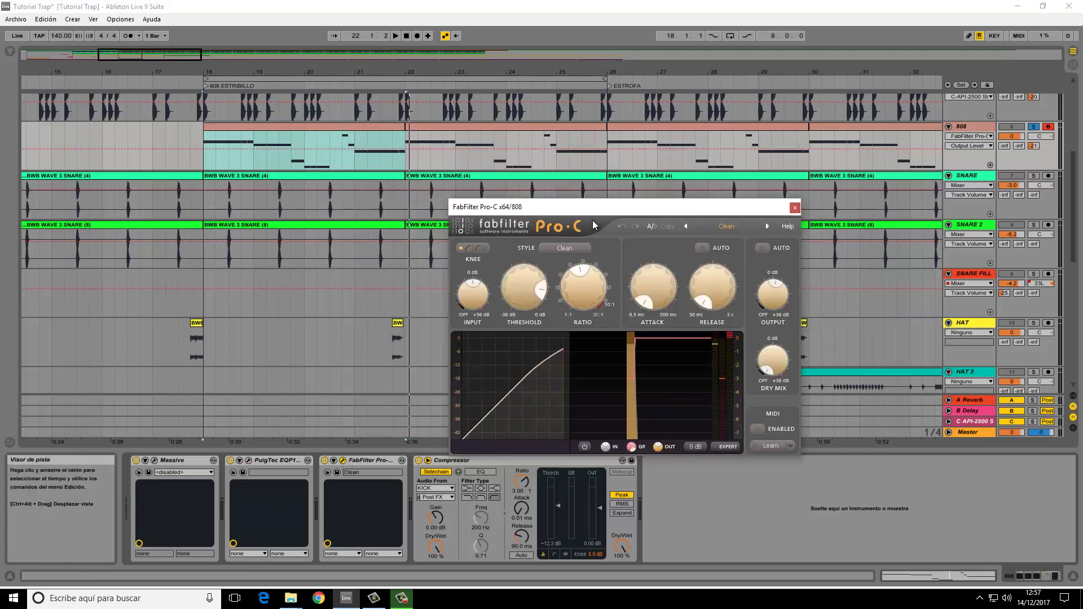
{"action": "left_click_drag", "start_coordinate": [587, 209], "coordinate": [578, 210]}
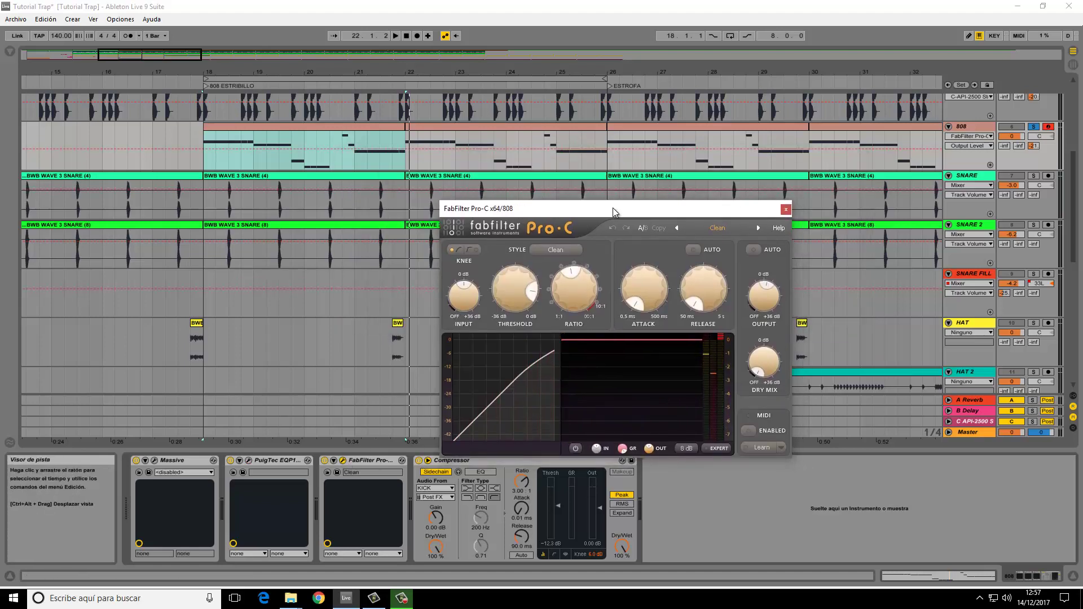
{"action": "left_click", "coordinate": [786, 211]}
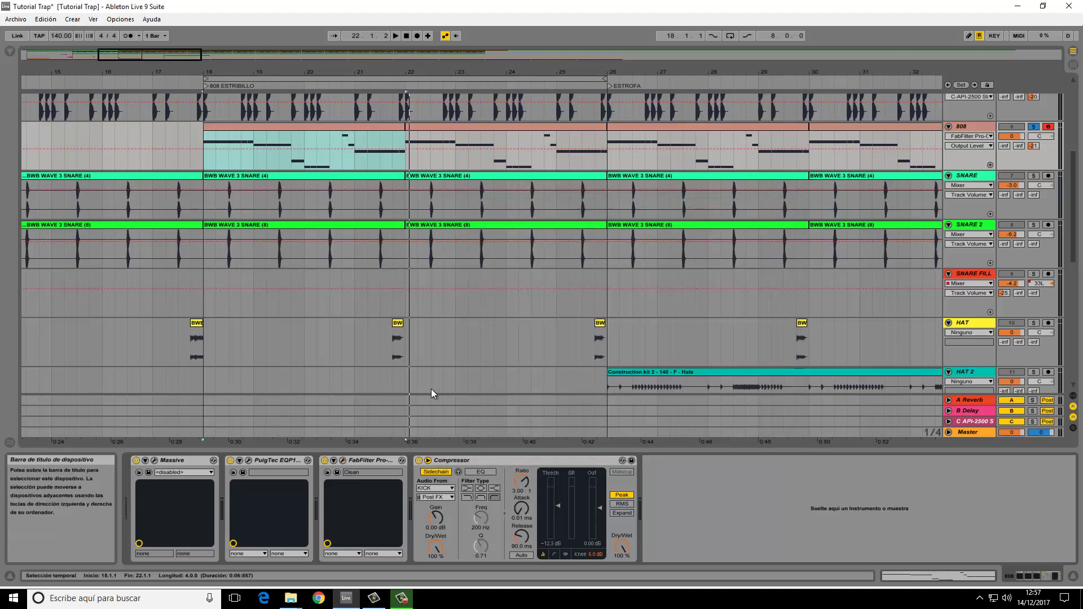
Step: Solo KICK together with the 808 and play from the 808 ESTRIBILLO section to check the sidechain Compressor
{"action": "scroll", "coordinate": [410, 293], "scroll_direction": "up", "scroll_amount": 2}
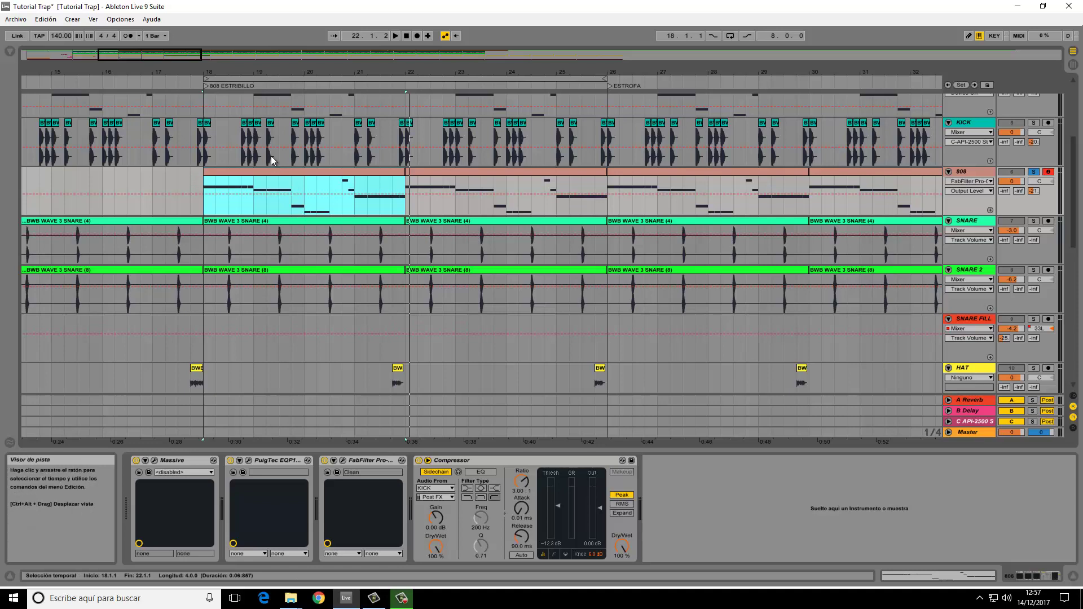
{"action": "left_click", "coordinate": [1033, 122]}
{"action": "left_click", "coordinate": [194, 86]}
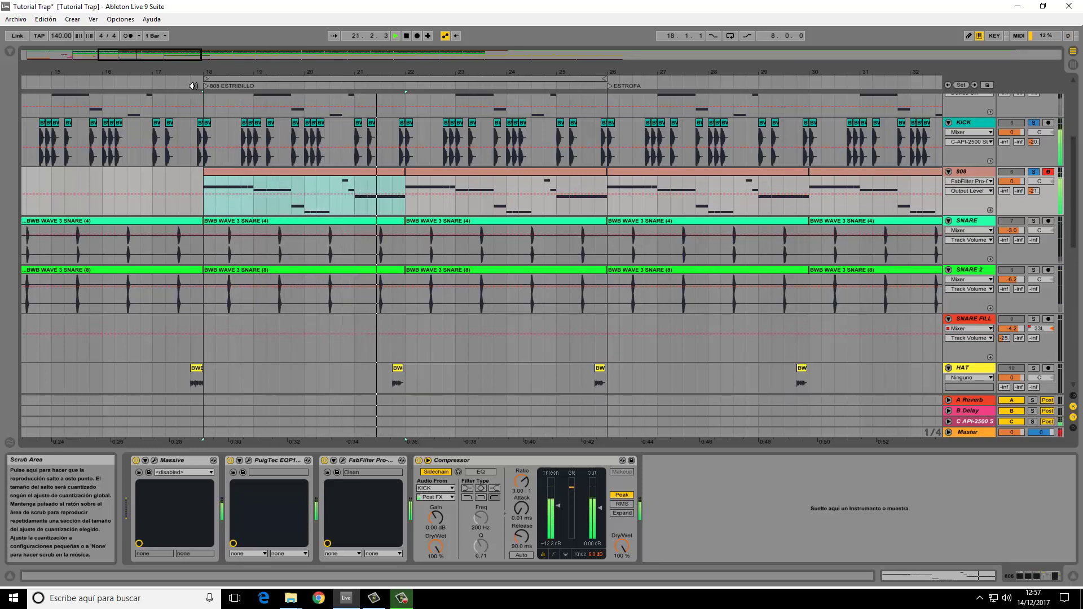
{"action": "key", "text": "space"}
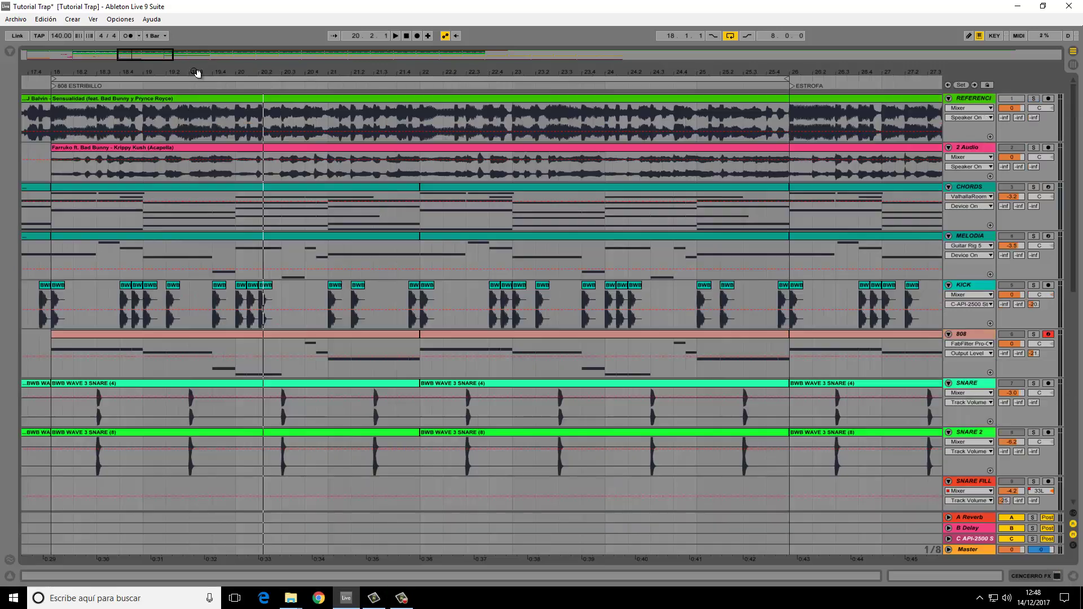
Step: Solo CHORDS, show its device chain, and bypass Virtual Tape Machines, Guitar Rig 5 and ValhallaRoom, leaving only Kontakt 5 active
{"action": "left_click_drag", "start_coordinate": [153, 53], "coordinate": [92, 157]}
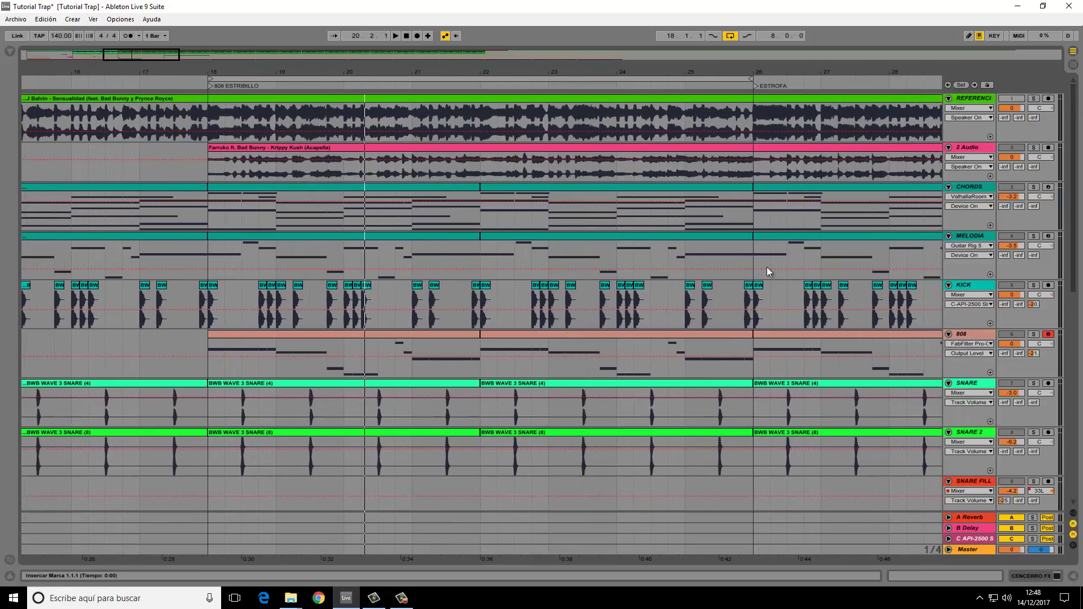
{"action": "double_click", "coordinate": [973, 187]}
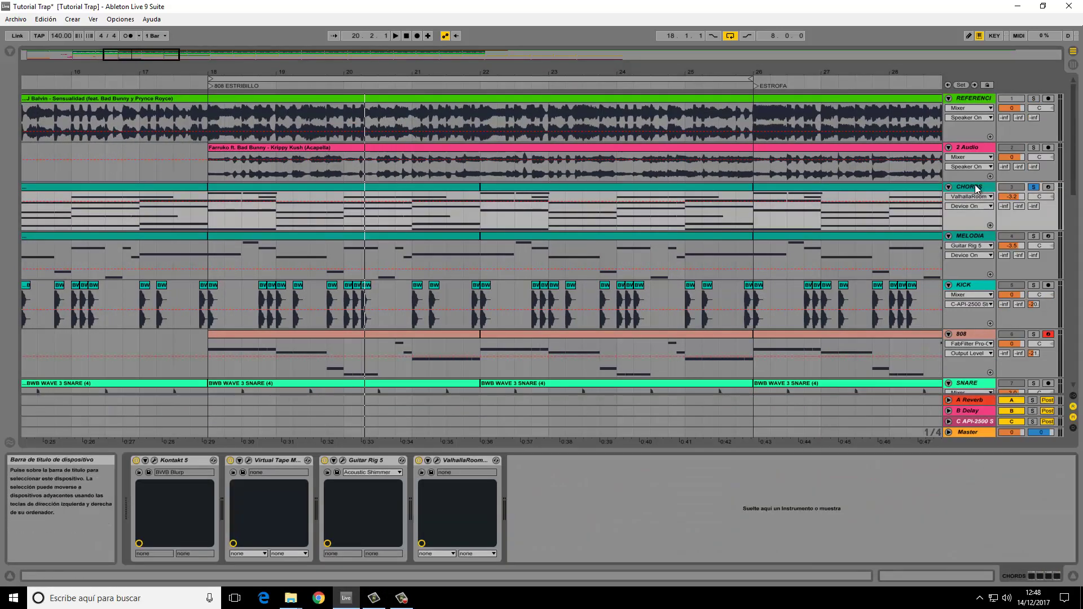
{"action": "left_click", "coordinate": [230, 461]}
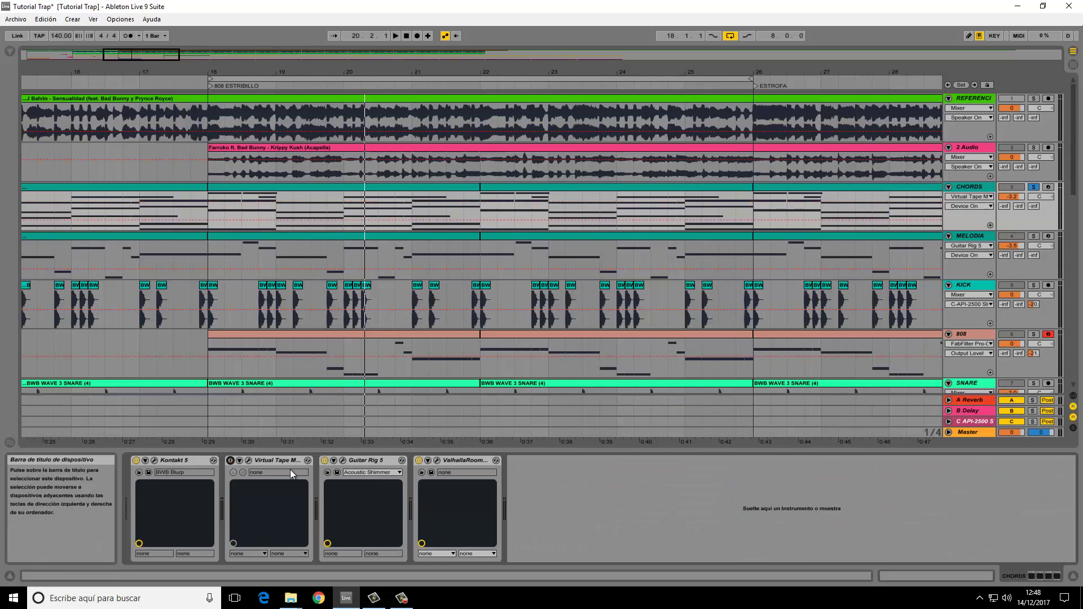
{"action": "left_click", "coordinate": [325, 460]}
{"action": "left_click", "coordinate": [419, 460]}
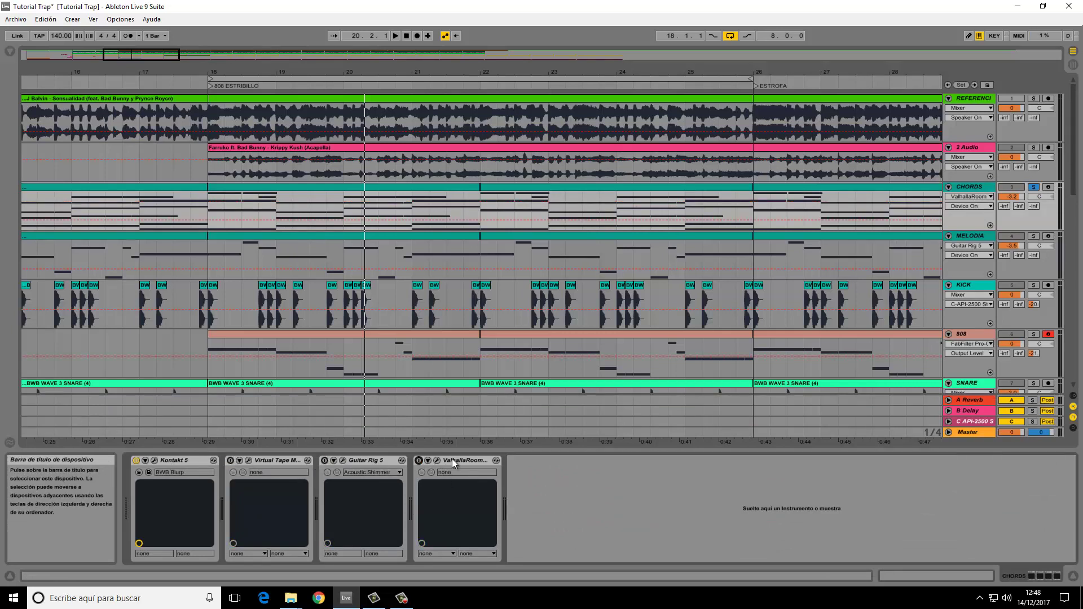
Step: Inspect the BWB Blurp instrument in Kontakt 5, audition notes on its keyboard, and close the plug-in window
{"action": "left_click", "coordinate": [153, 461]}
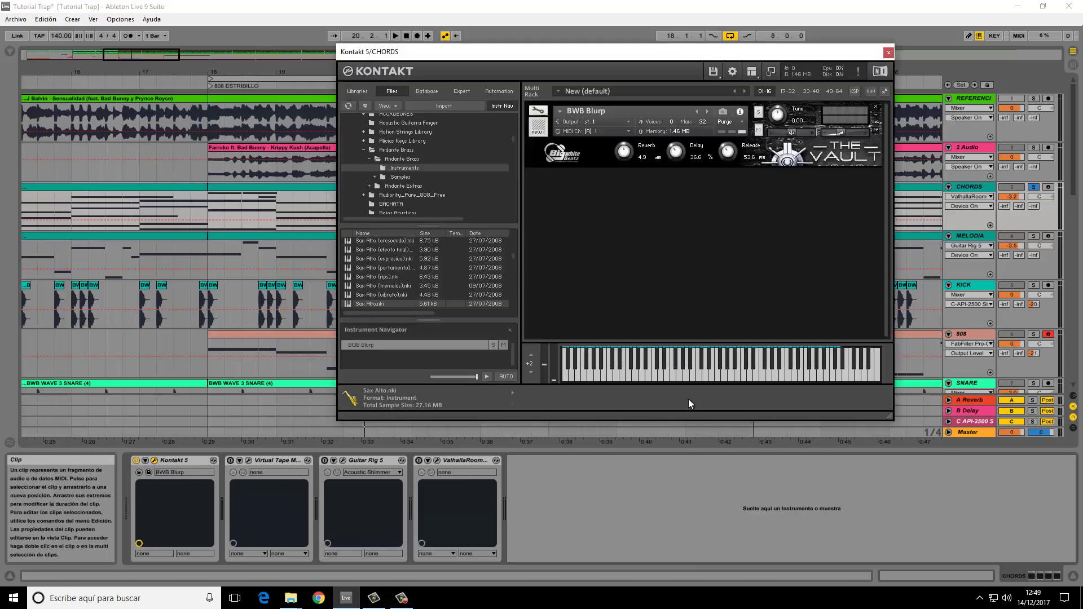
{"action": "left_click_drag", "start_coordinate": [689, 377], "coordinate": [766, 378]}
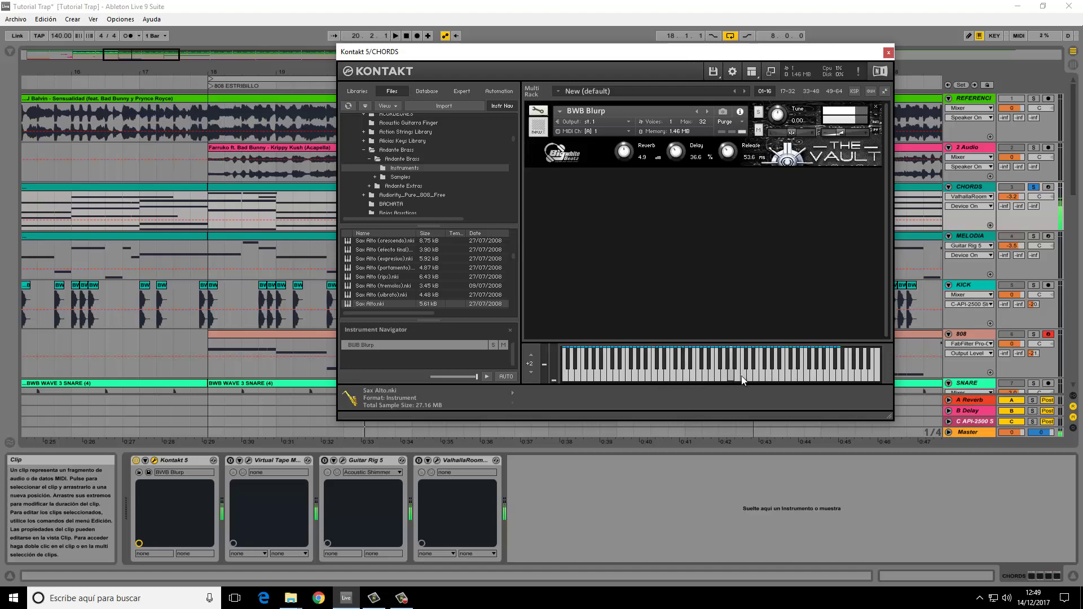
{"action": "left_click", "coordinate": [888, 52]}
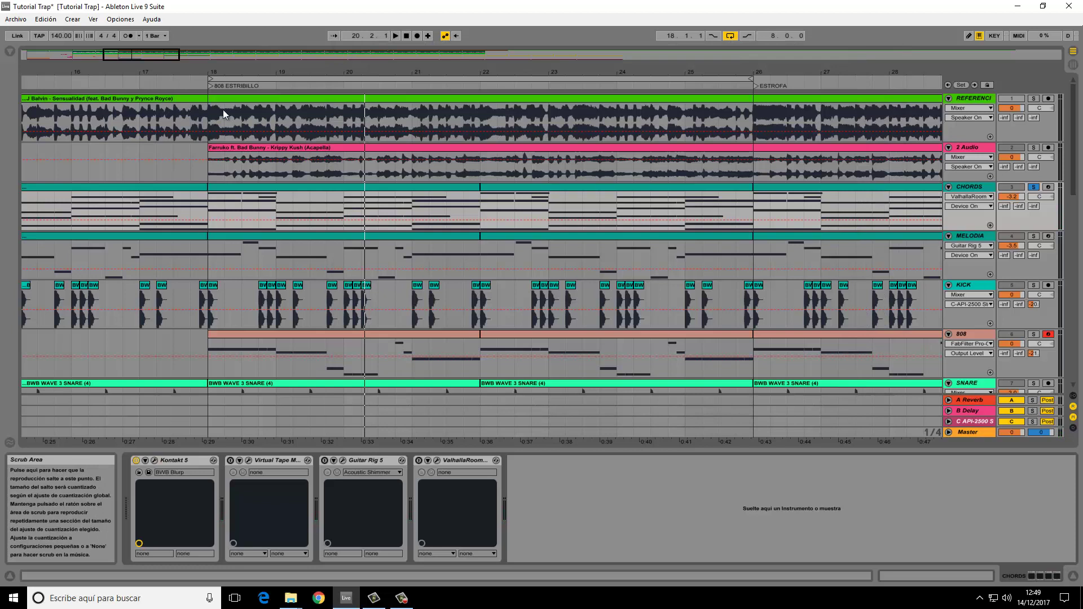
Step: Open the CHORDS clip at 808 ESTRIBILLO in an enlarged note editor and play it from the section's start
{"action": "left_click", "coordinate": [273, 186]}
{"action": "left_click_drag", "start_coordinate": [377, 454], "coordinate": [364, 208]}
{"action": "scroll", "coordinate": [354, 320], "scroll_direction": "down", "scroll_amount": 2}
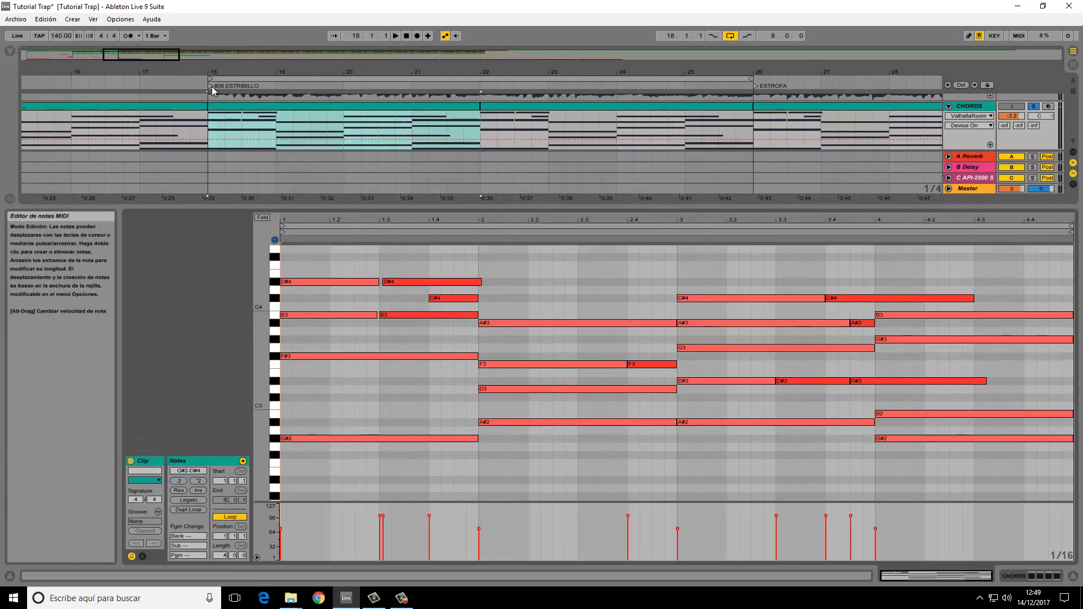
{"action": "left_click", "coordinate": [205, 82]}
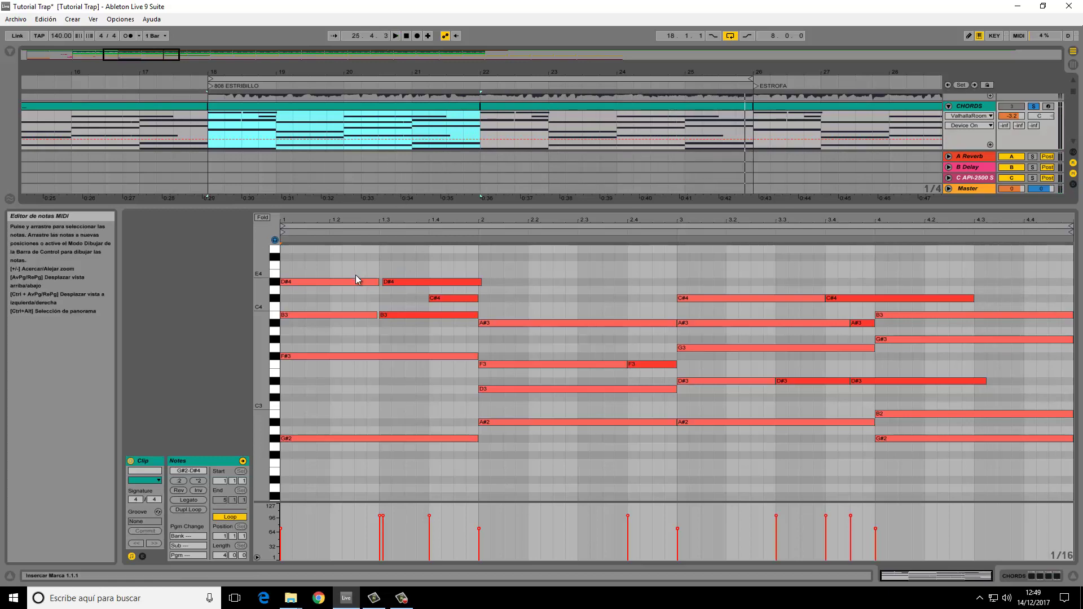
Step: Examine the chord clip's notes up close, checking their timing and lengths around beat 1.3 and bar 2
{"action": "left_click_drag", "start_coordinate": [341, 208], "coordinate": [341, 187]}
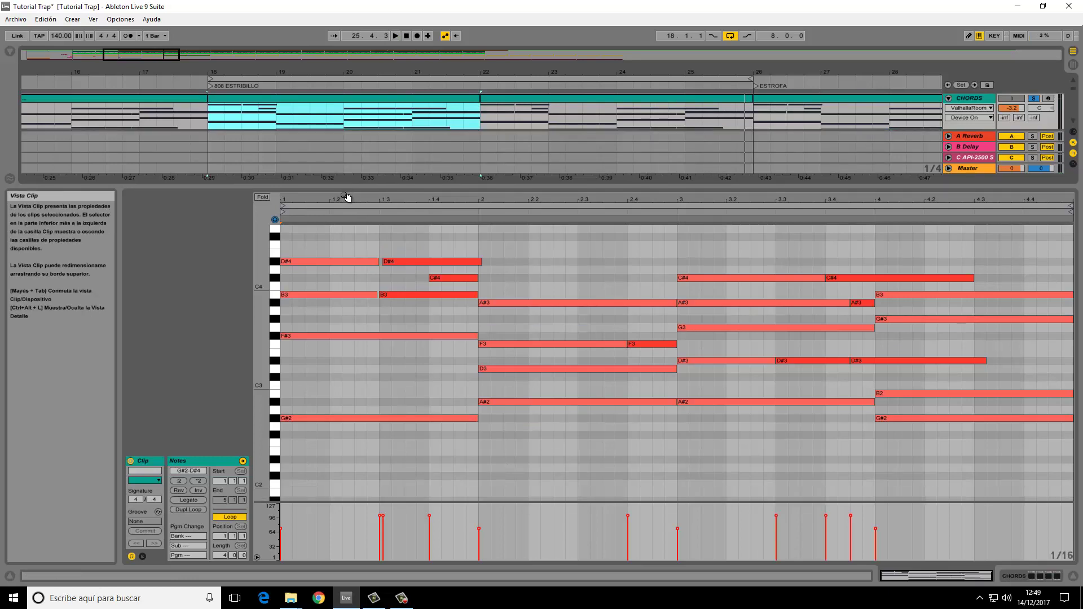
{"action": "left_click_drag", "start_coordinate": [265, 332], "coordinate": [266, 345]}
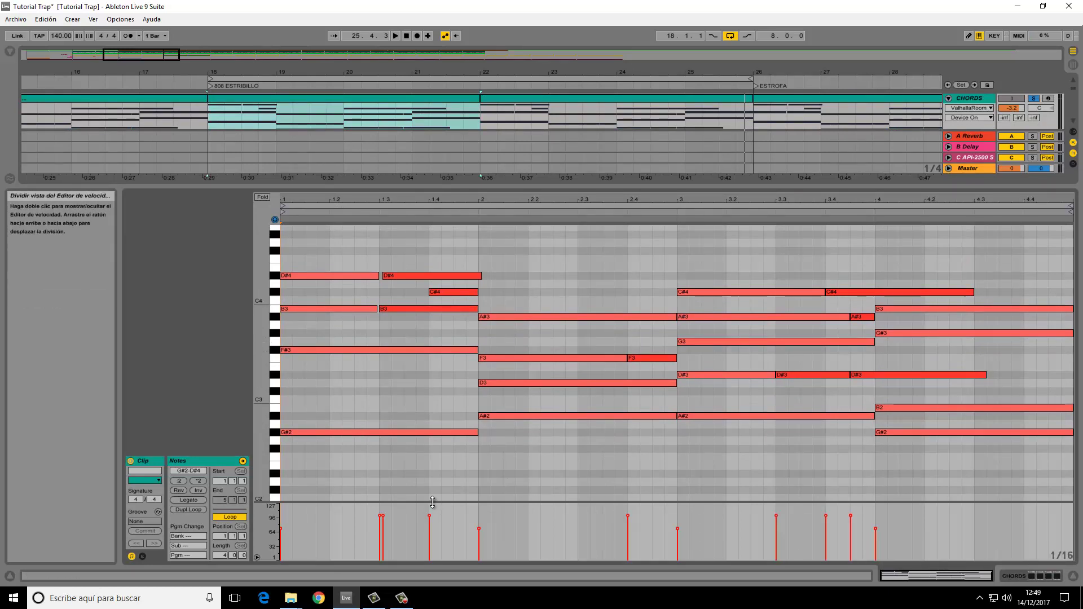
{"action": "left_click_drag", "start_coordinate": [434, 502], "coordinate": [434, 469]}
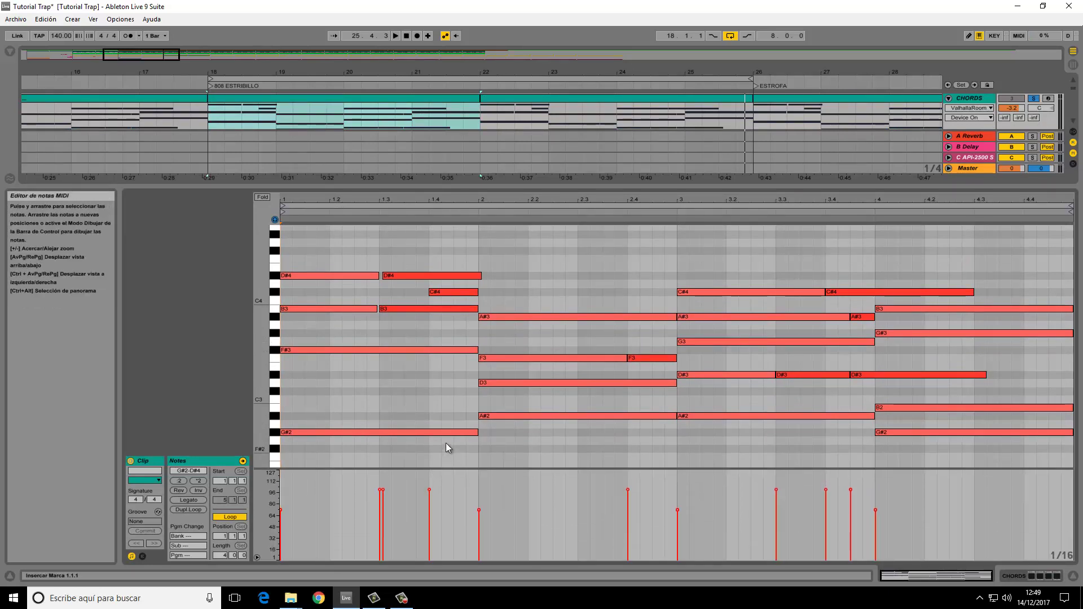
{"action": "scroll", "coordinate": [445, 432], "scroll_direction": "down", "scroll_amount": 1}
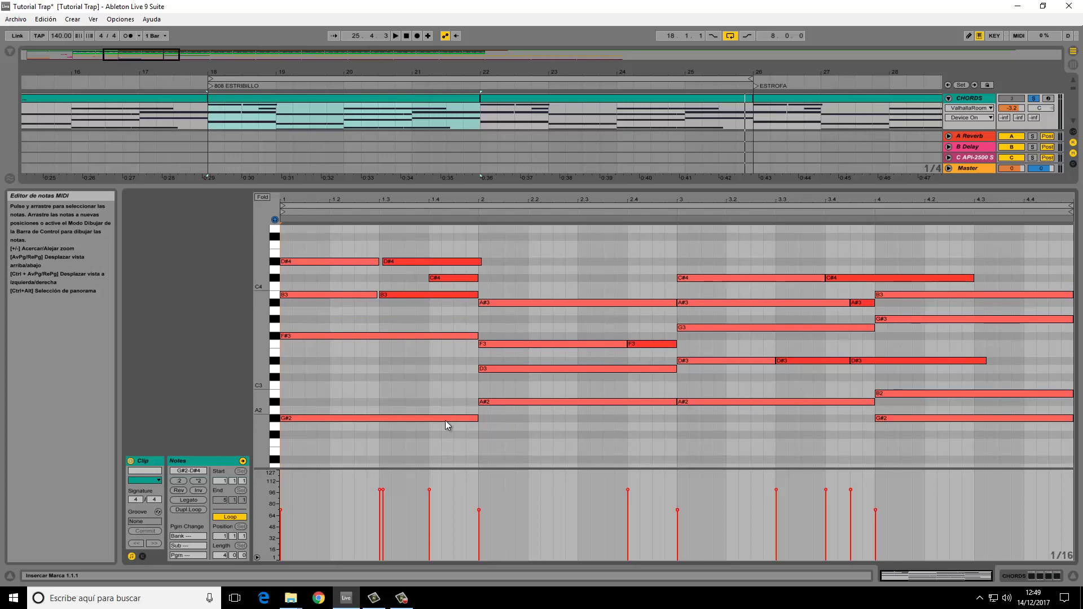
{"action": "mouse_move", "coordinate": [369, 198]}
{"action": "left_mouse_down"}
{"action": "mouse_move", "coordinate": [371, 212]}
{"action": "mouse_move", "coordinate": [373, 199]}
{"action": "mouse_move", "coordinate": [504, 277]}
{"action": "left_mouse_up"}
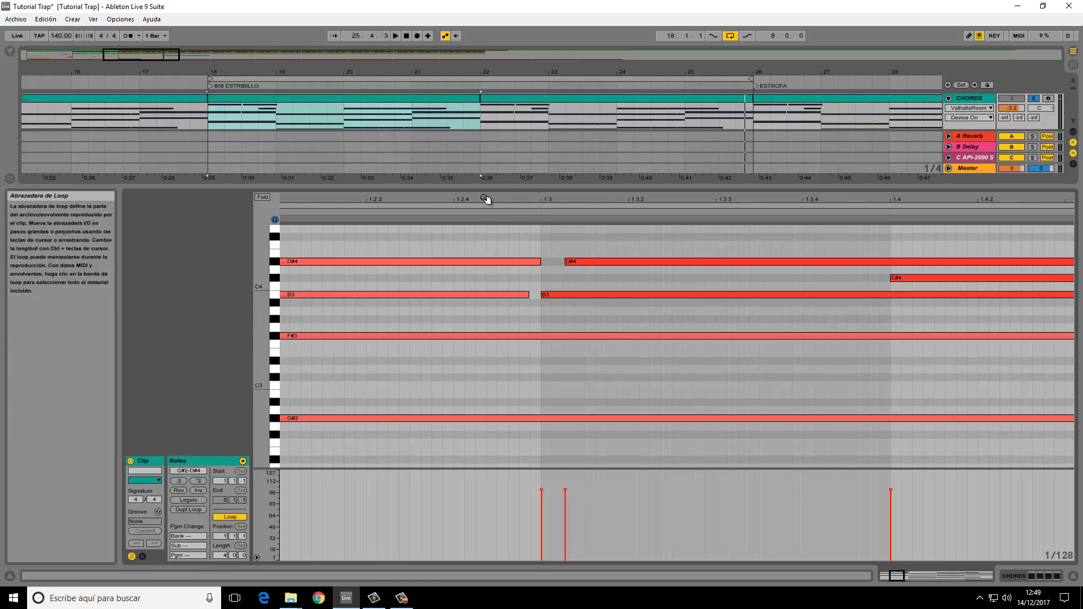
{"action": "left_click_drag", "start_coordinate": [484, 200], "coordinate": [305, 229]}
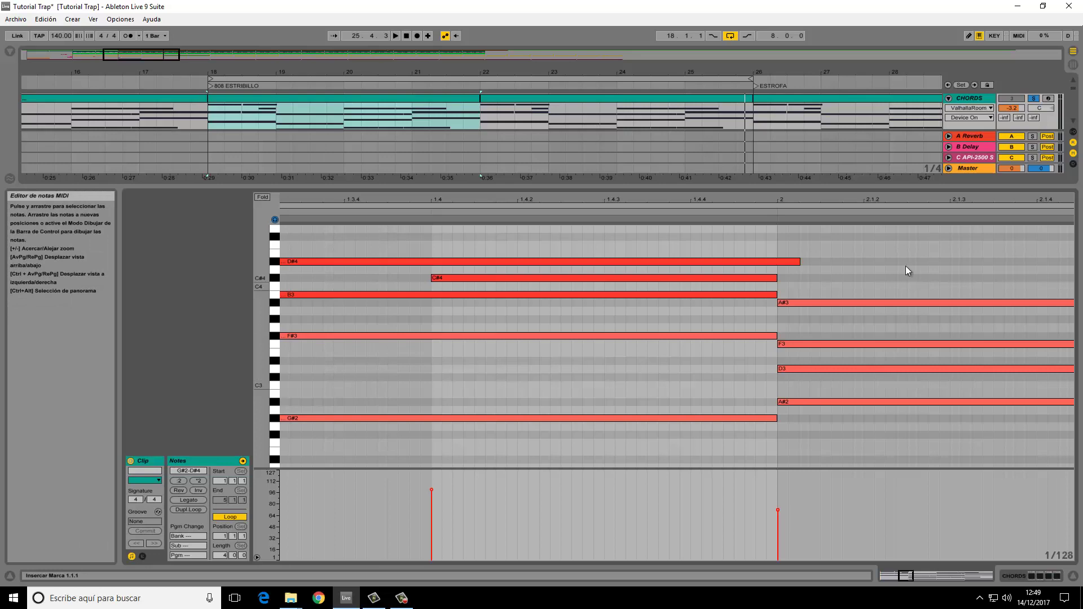
{"action": "mouse_move", "coordinate": [886, 201]}
{"action": "left_mouse_down"}
{"action": "mouse_move", "coordinate": [873, 200]}
{"action": "mouse_move", "coordinate": [883, 201]}
{"action": "left_mouse_up"}
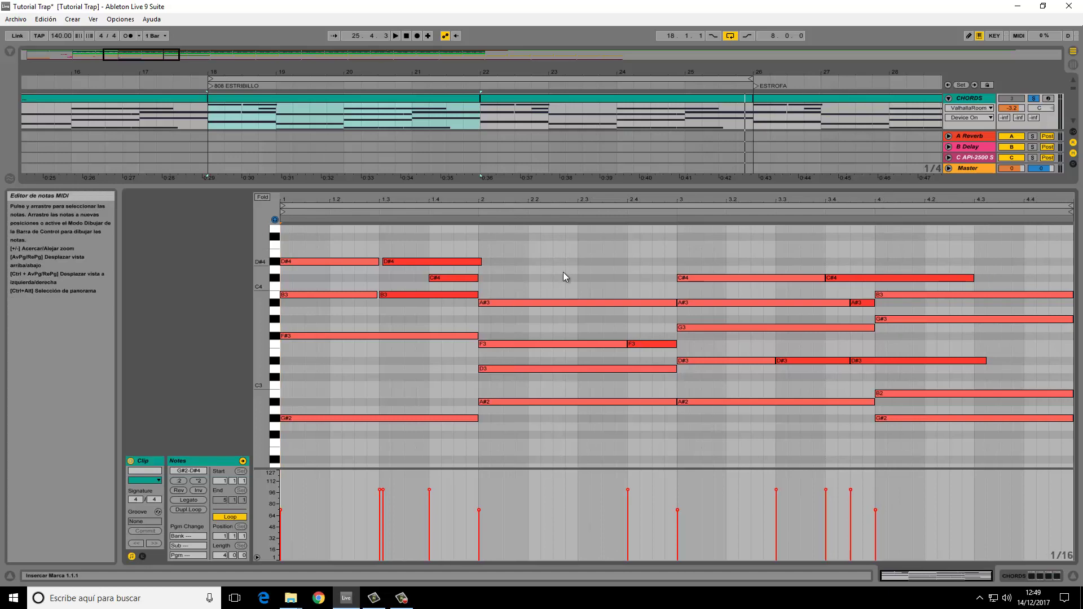
Step: Enlarge the velocity editor to examine the chord notes' velocities, and shrink it back below the notes
{"action": "left_click_drag", "start_coordinate": [539, 469], "coordinate": [568, 337]}
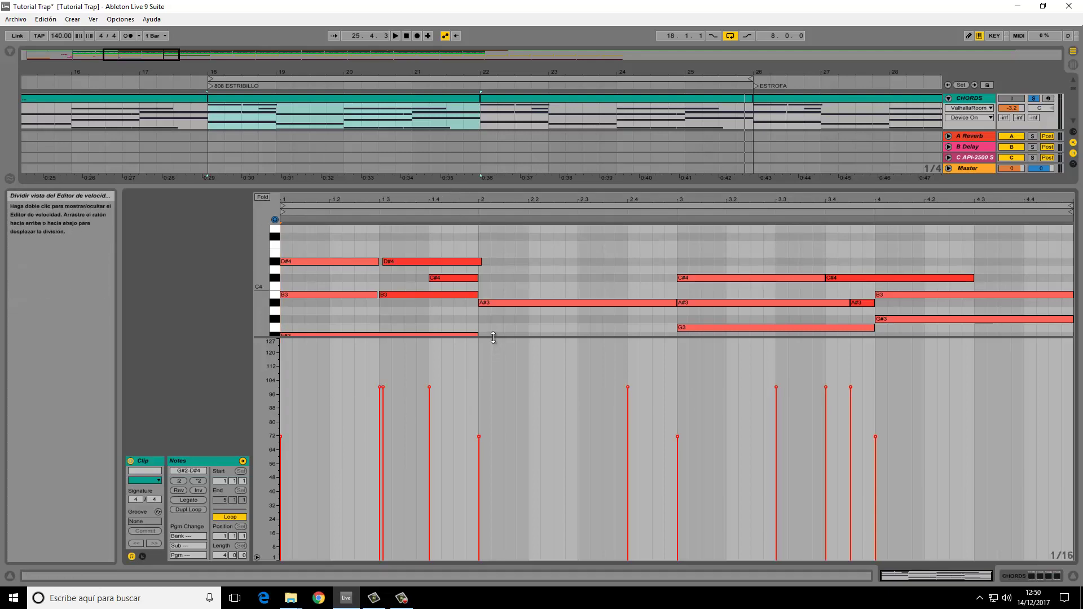
{"action": "left_click_drag", "start_coordinate": [493, 338], "coordinate": [499, 466]}
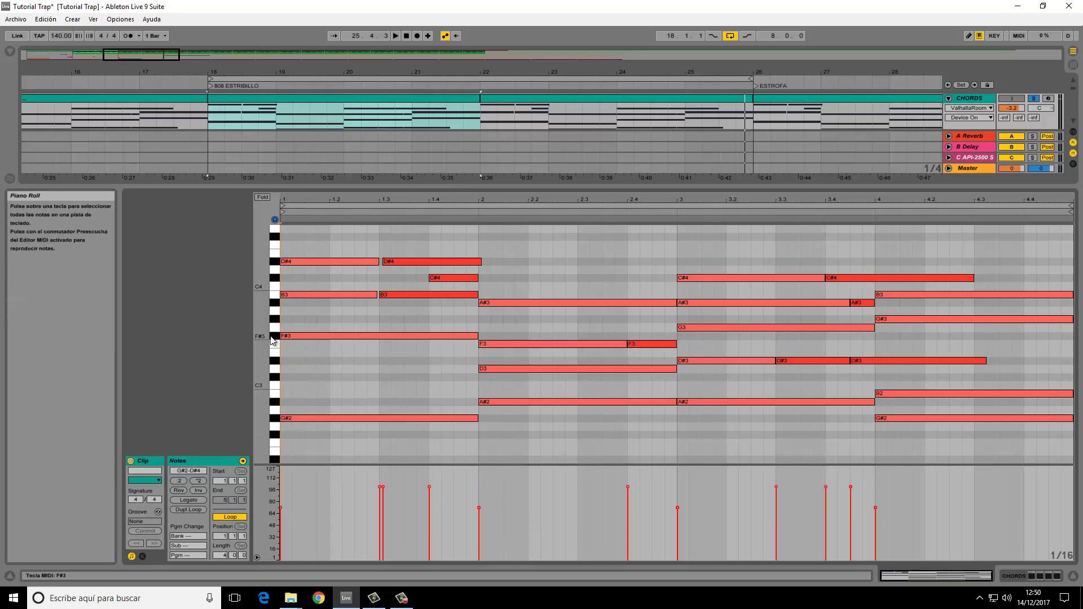
{"action": "left_click_drag", "start_coordinate": [265, 339], "coordinate": [265, 336]}
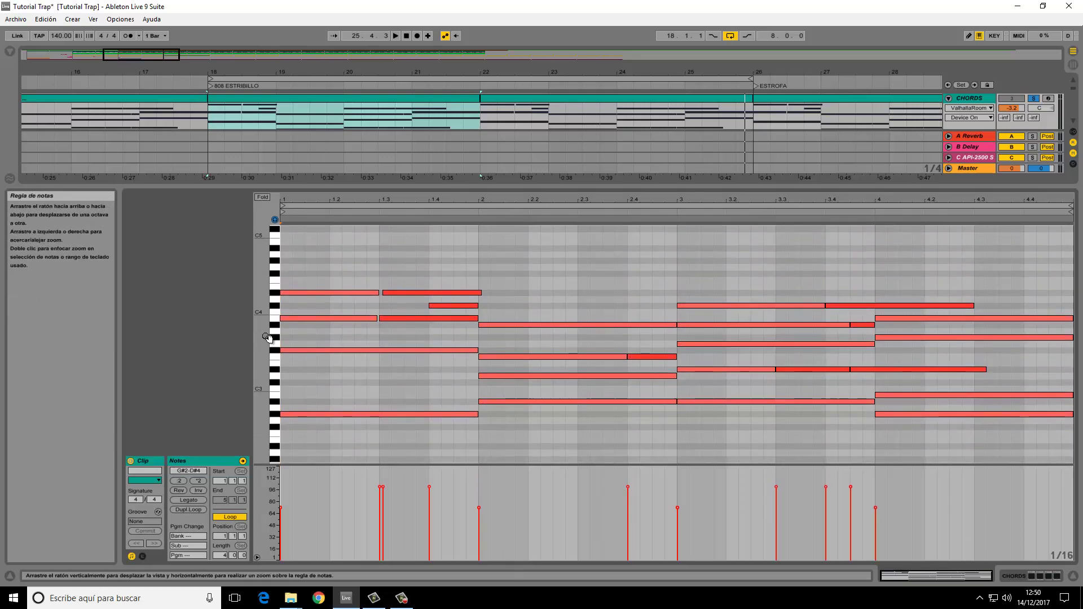
Step: Shrink the note editor and widen the arrangement view around the 808 ESTRIBILLO section
{"action": "left_click_drag", "start_coordinate": [320, 191], "coordinate": [343, 320]}
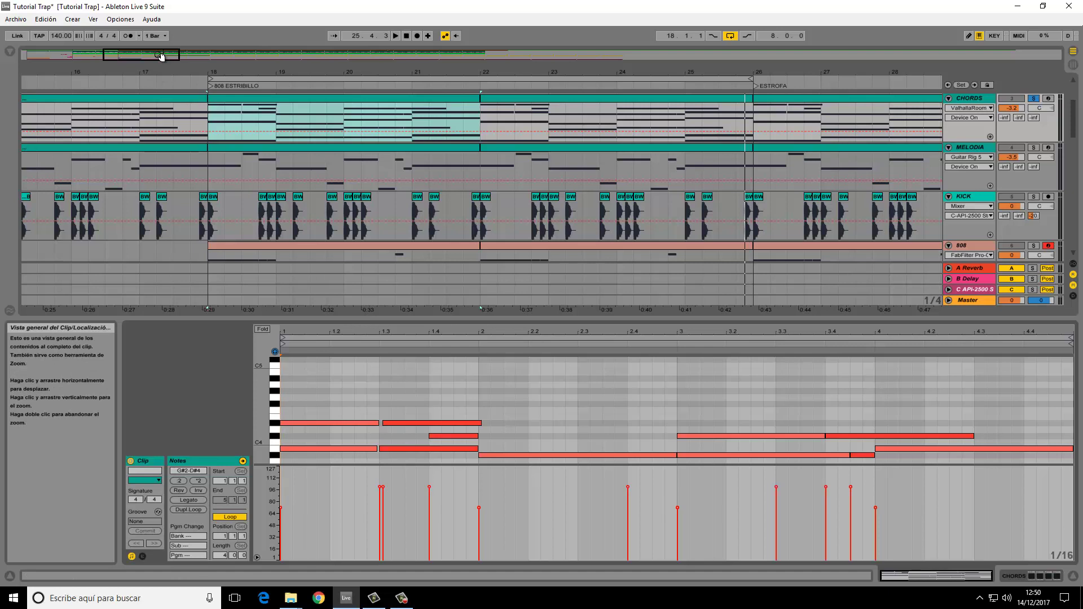
{"action": "left_click_drag", "start_coordinate": [135, 58], "coordinate": [137, 55]}
{"action": "left_click_drag", "start_coordinate": [357, 315], "coordinate": [357, 364]}
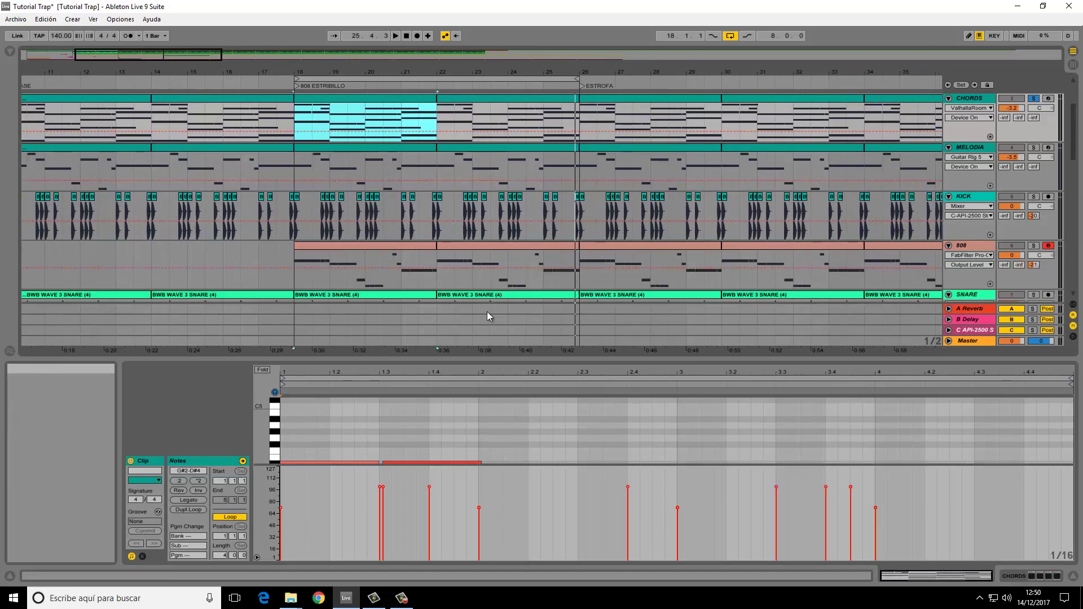
Step: Show the CHORDS device chain again, inspect the Virtual Tape Machines settings, and turn the plug-in back on
{"action": "left_click", "coordinate": [970, 98]}
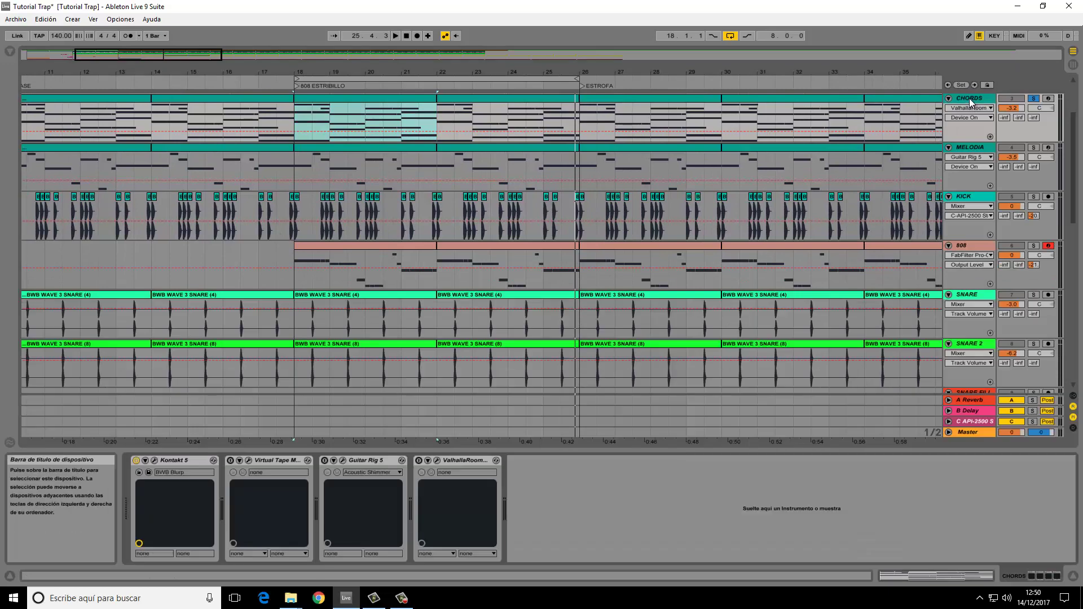
{"action": "left_click", "coordinate": [248, 460]}
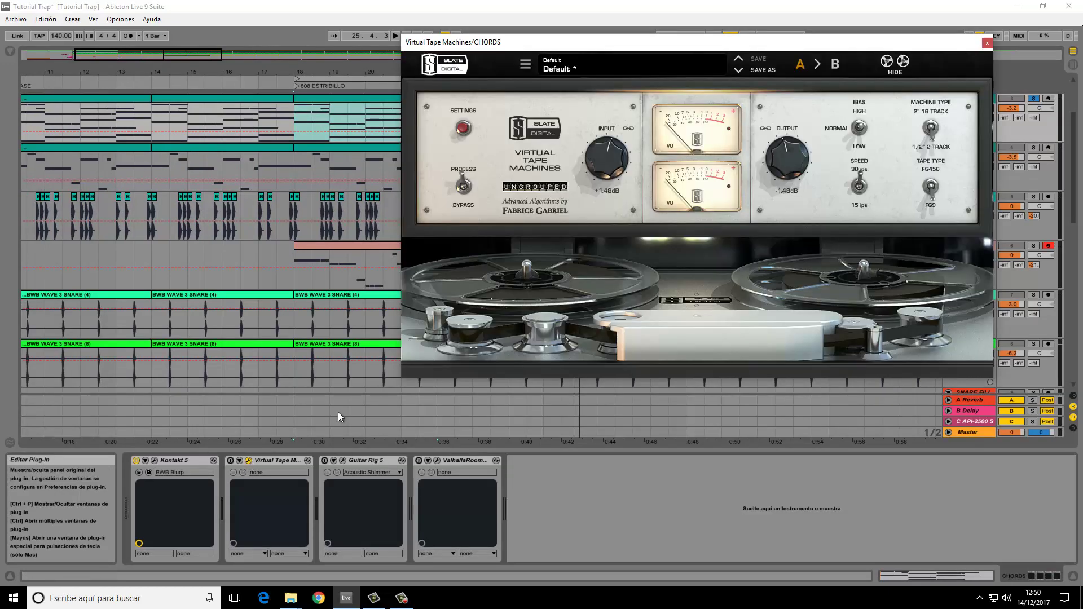
{"action": "left_click", "coordinate": [231, 460]}
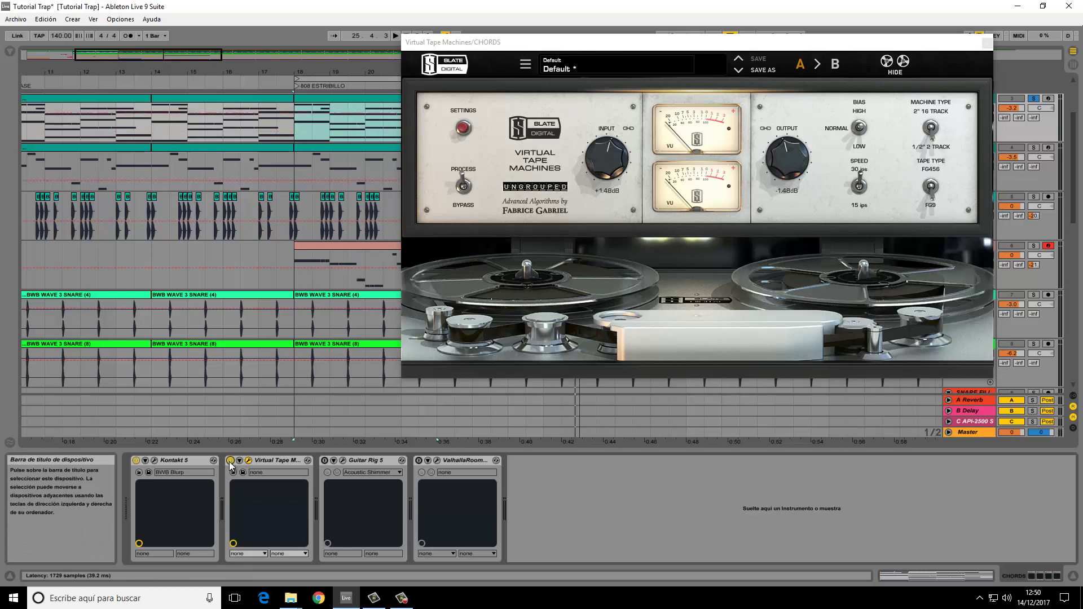
Step: Turn Guitar Rig 5 and ValhallaRoom back on and inspect the Guitar Rig 5 effects rack on CHORDS
{"action": "left_click", "coordinate": [324, 460]}
{"action": "left_click", "coordinate": [342, 461]}
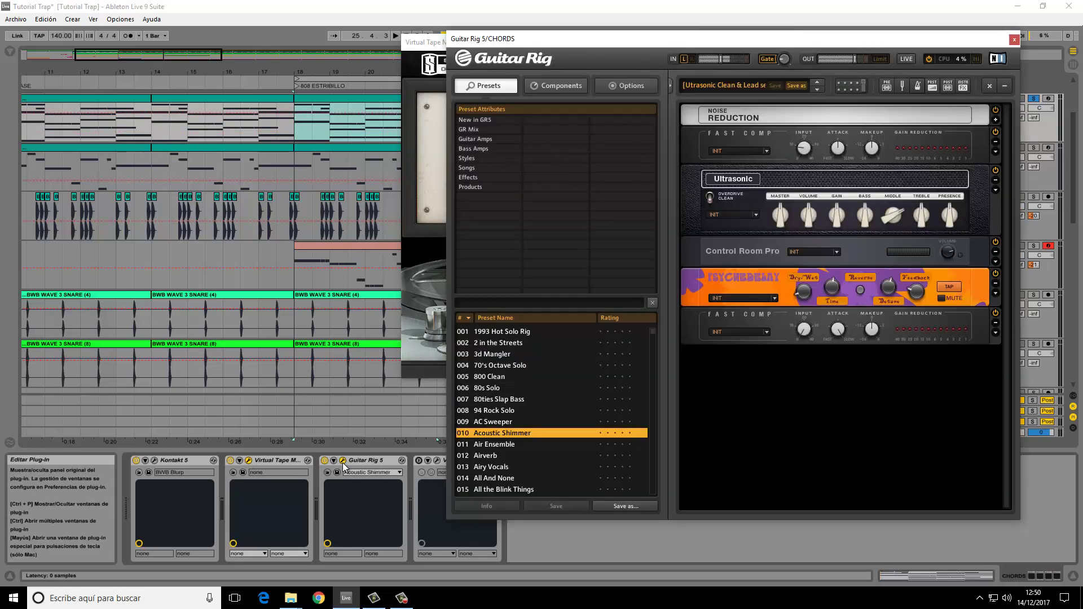
{"action": "left_click", "coordinate": [419, 461]}
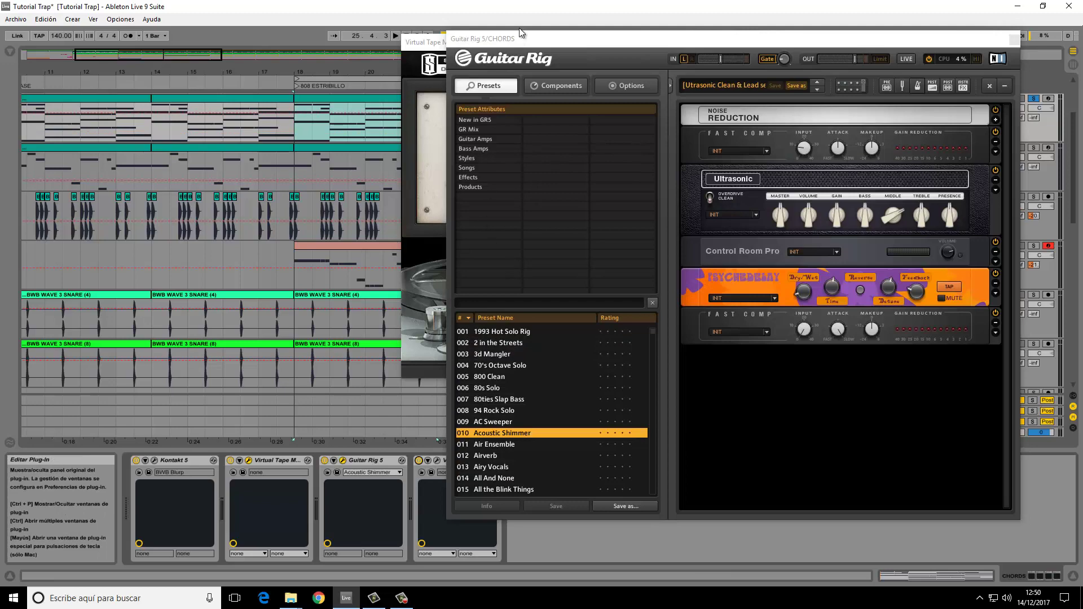
{"action": "left_click_drag", "start_coordinate": [519, 28], "coordinate": [597, 78]}
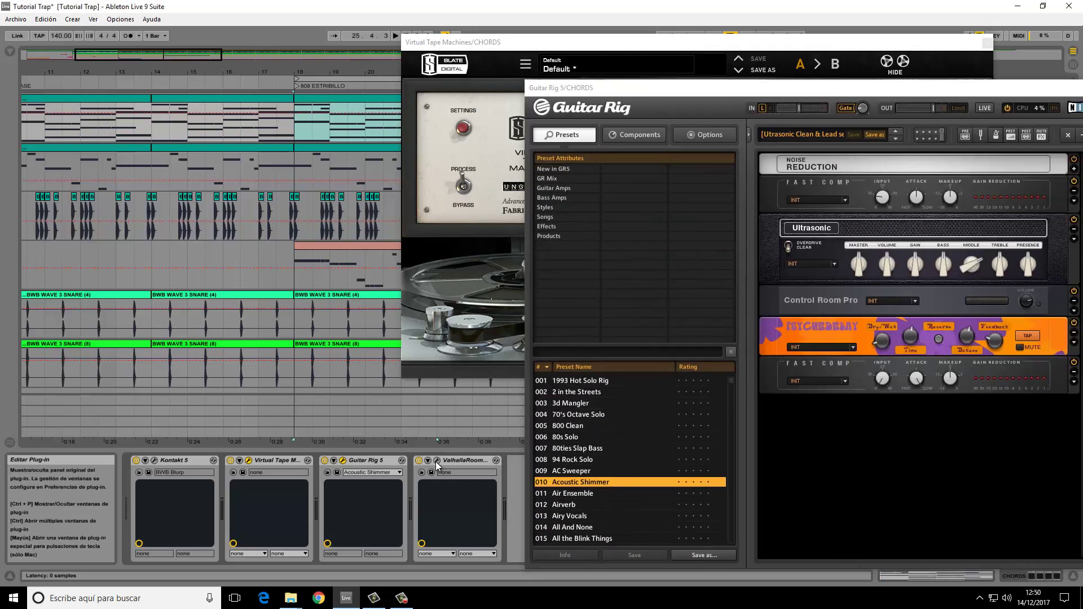
Step: Check the ValhallaRoom plug-in window, and close the Guitar Rig 5 and Virtual Tape Machines windows
{"action": "left_click", "coordinate": [437, 460]}
{"action": "left_click", "coordinate": [437, 461]}
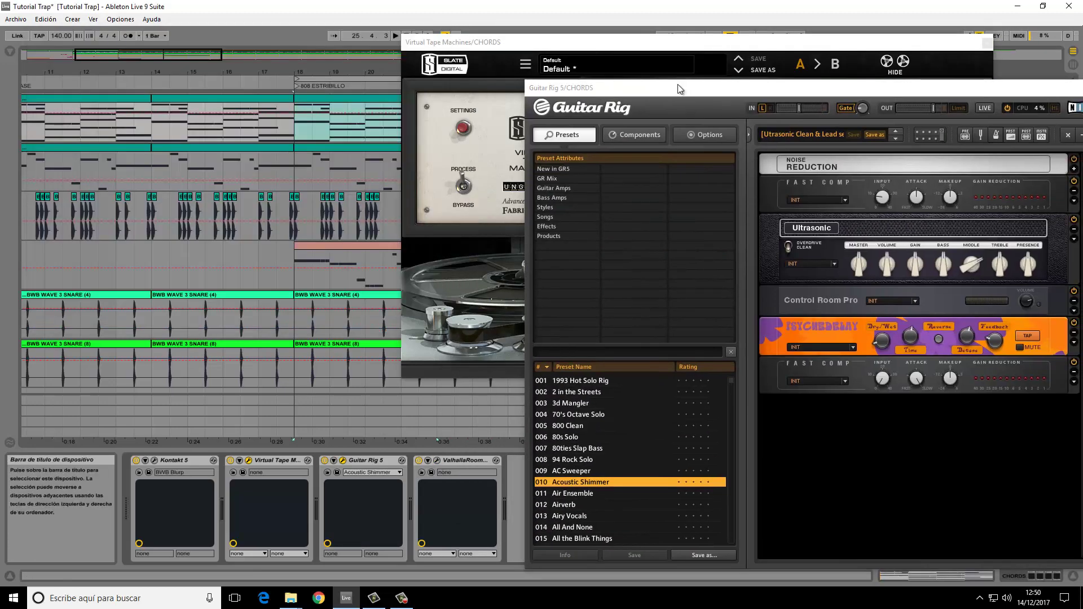
{"action": "left_click_drag", "start_coordinate": [680, 88], "coordinate": [468, 96]}
{"action": "left_click", "coordinate": [881, 96]}
{"action": "left_click", "coordinate": [982, 43]}
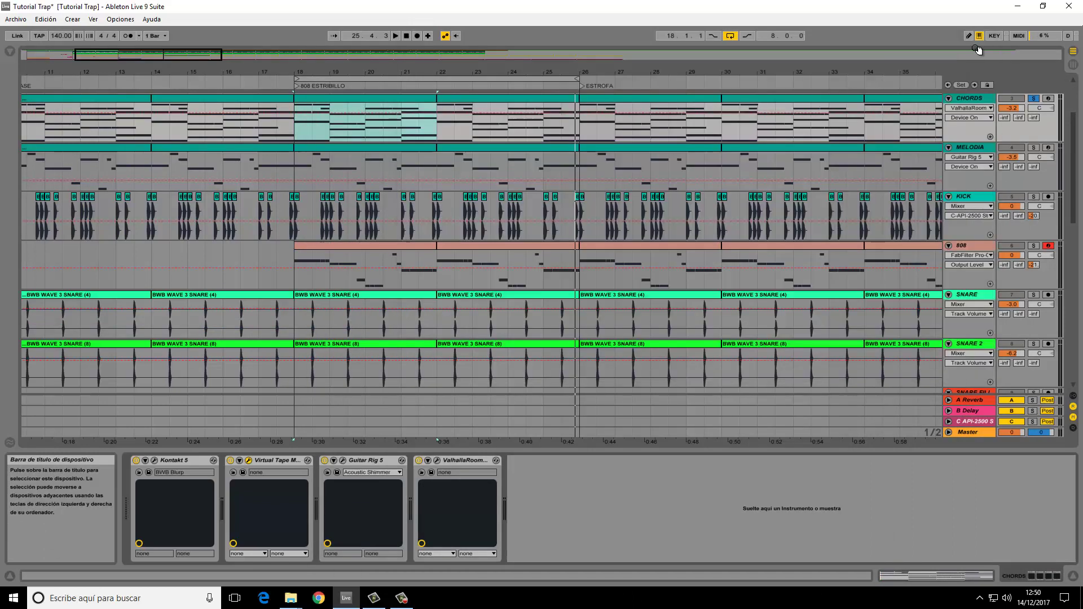
Step: Play the soloed CHORDS from 808 ESTRIBILLO with ValhallaRoom bypassed, and compare the sound with Guitar Rig 5 off and on
{"action": "left_click", "coordinate": [285, 79]}
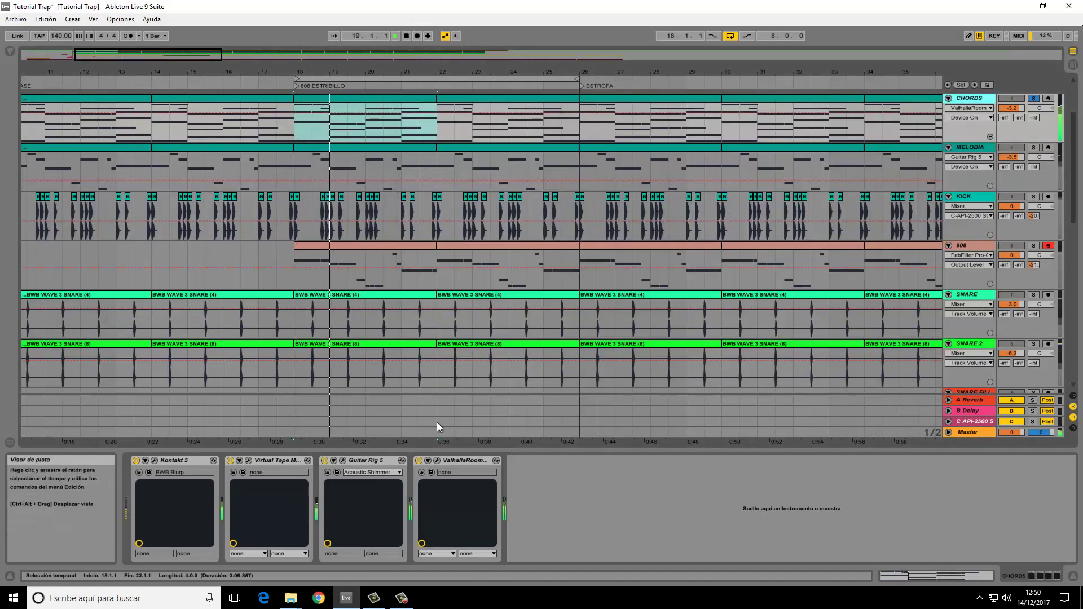
{"action": "left_click", "coordinate": [418, 460]}
{"action": "left_click", "coordinate": [325, 461]}
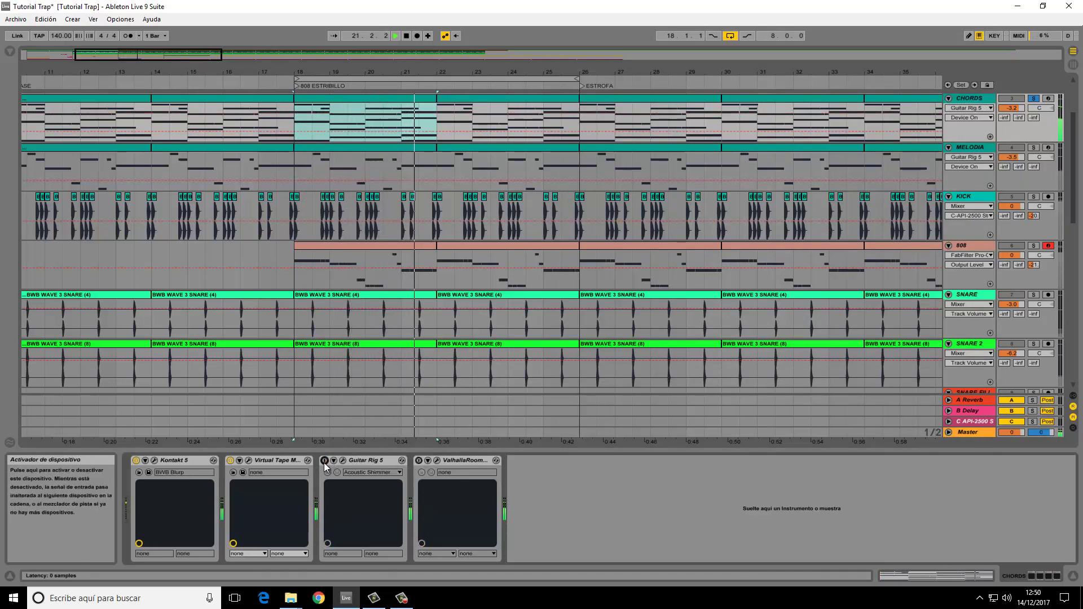
{"action": "left_click", "coordinate": [324, 460]}
{"action": "left_click", "coordinate": [324, 460]}
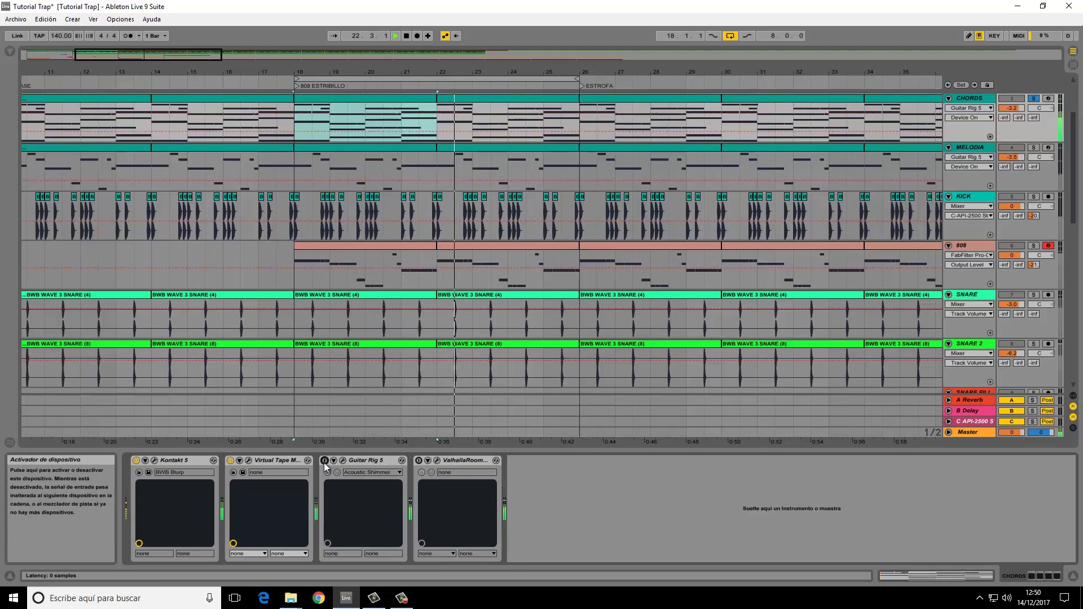
{"action": "left_click", "coordinate": [324, 460]}
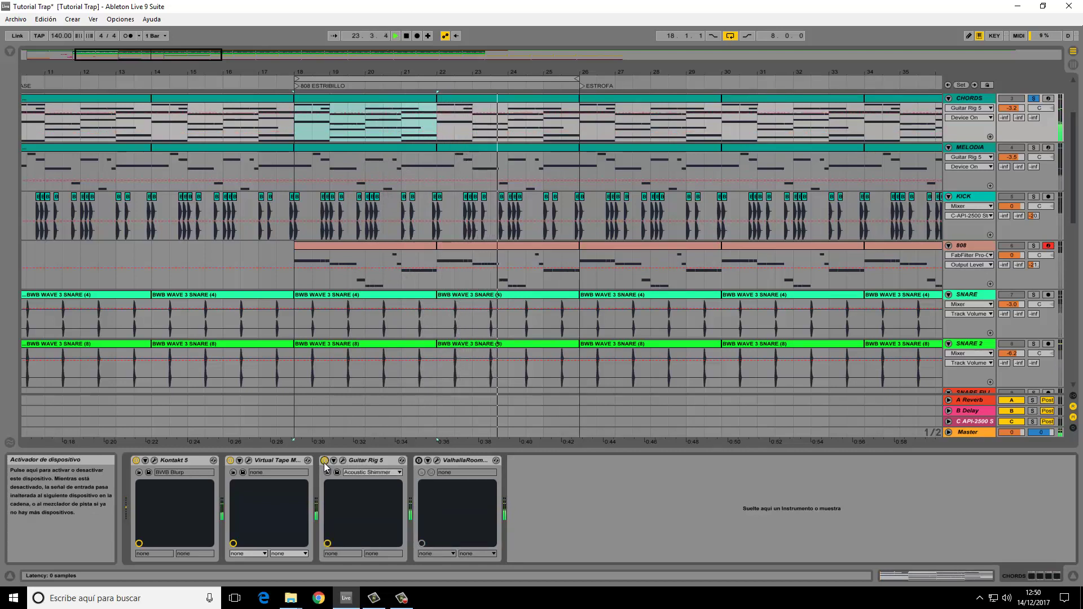
Step: Toggle ValhallaRoom during playback to compare the reverb, leave it on, and stop playback
{"action": "left_click", "coordinate": [419, 462]}
{"action": "left_click", "coordinate": [419, 461]}
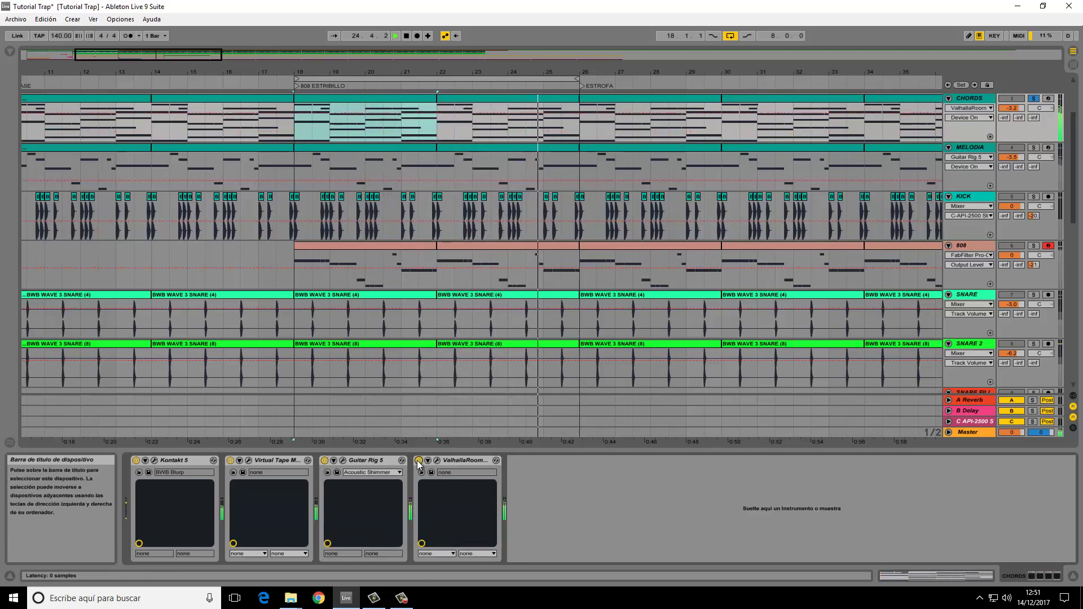
{"action": "key", "text": "space"}
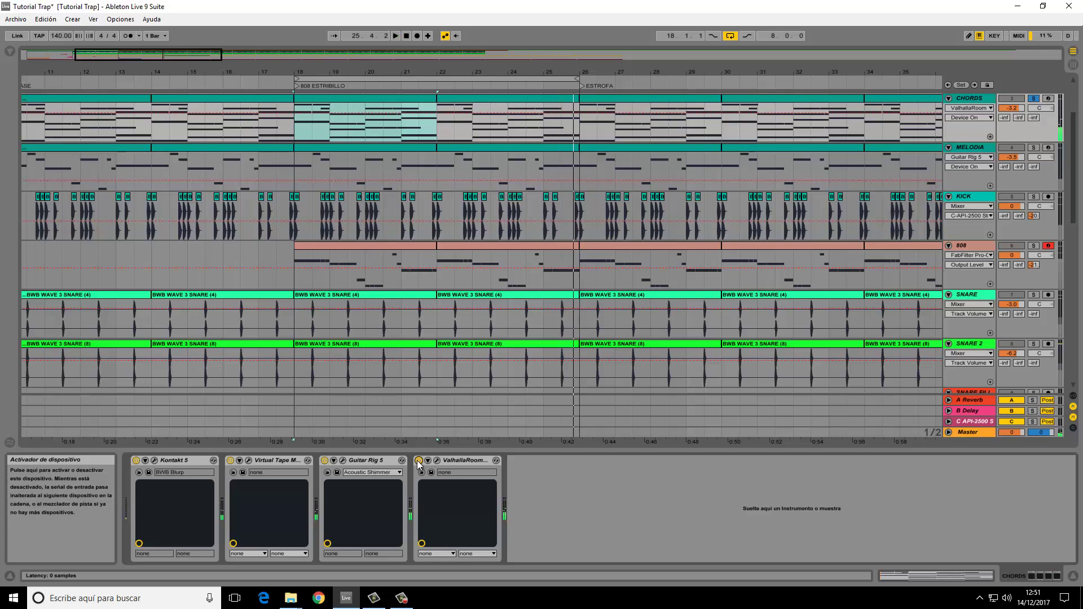
Step: Solo the MELODIA track in place of CHORDS and play it from the 808 ESTRIBILLO marker
{"action": "left_click_drag", "start_coordinate": [162, 54], "coordinate": [161, 59]}
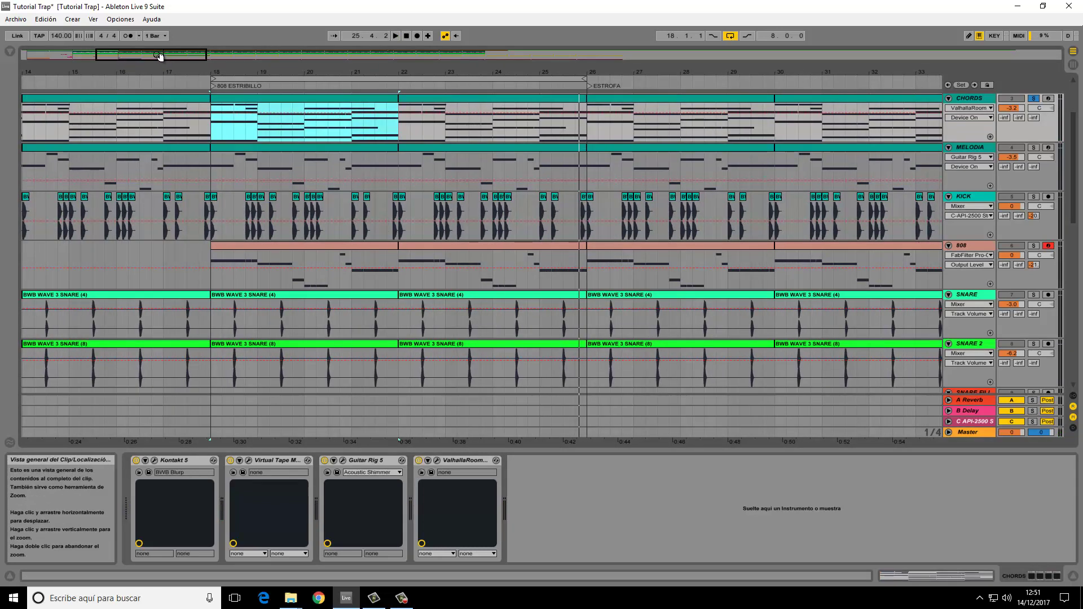
{"action": "left_click", "coordinate": [1035, 148]}
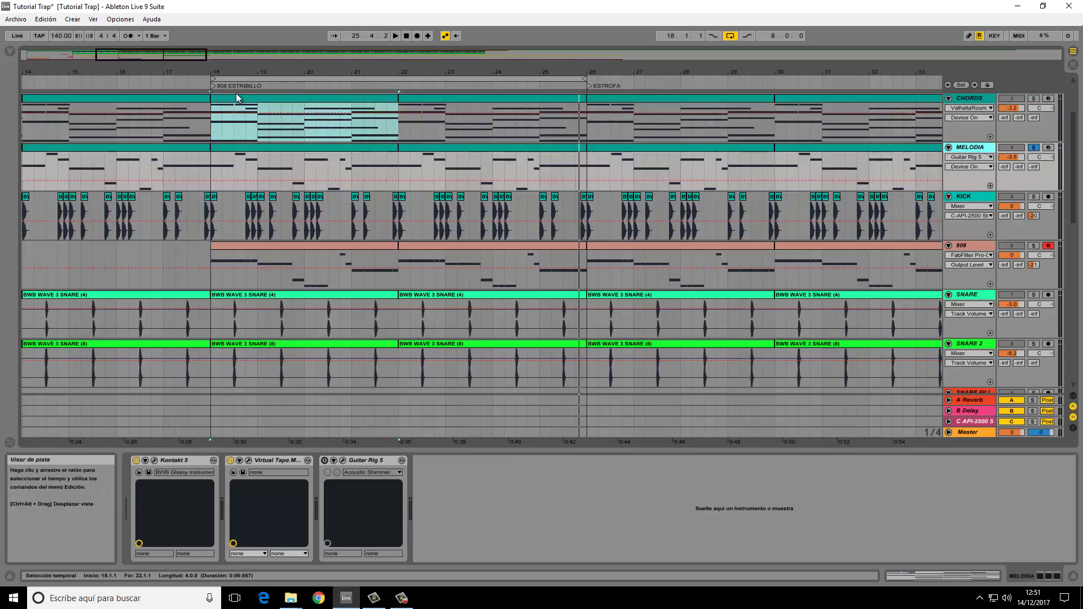
{"action": "key", "text": "space"}
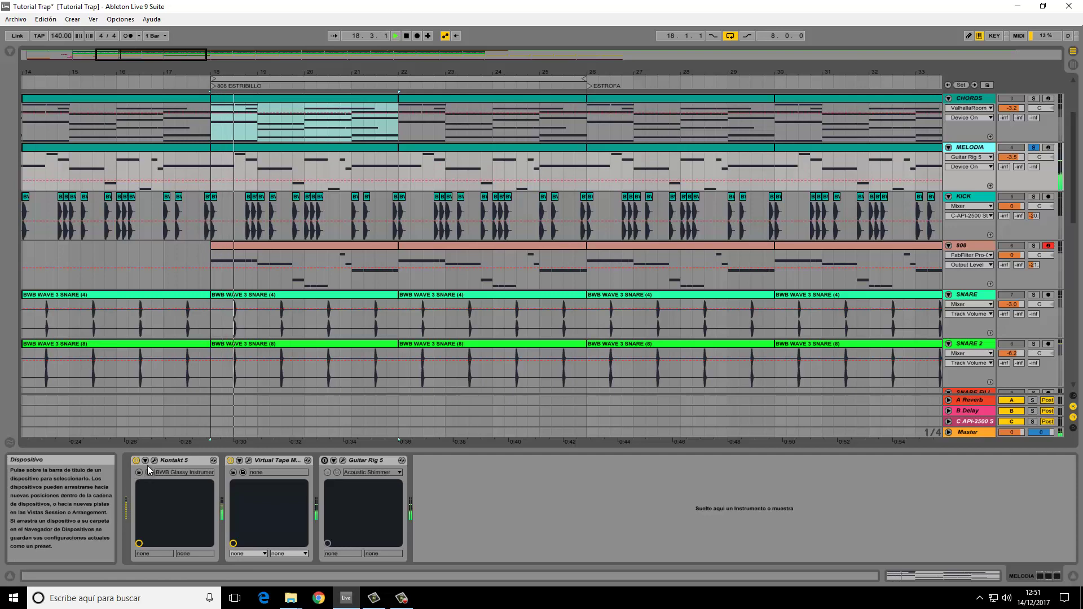
Step: Inspect the BWB Glassy Instrument in MELODIA's Kontakt 5, stop playback, and close the plug-in window
{"action": "left_click", "coordinate": [154, 461]}
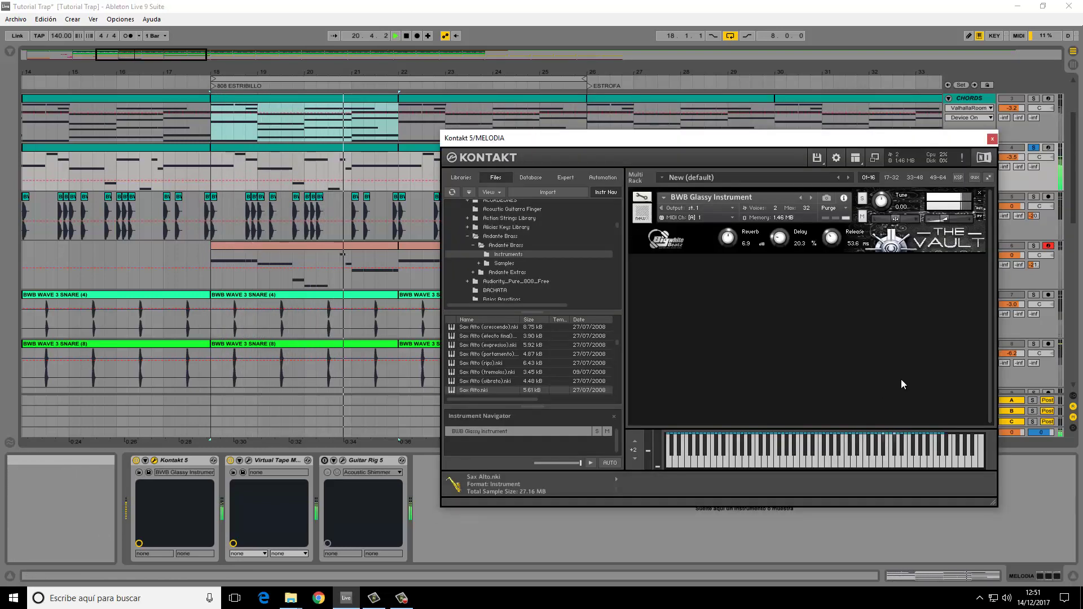
{"action": "key", "text": "space"}
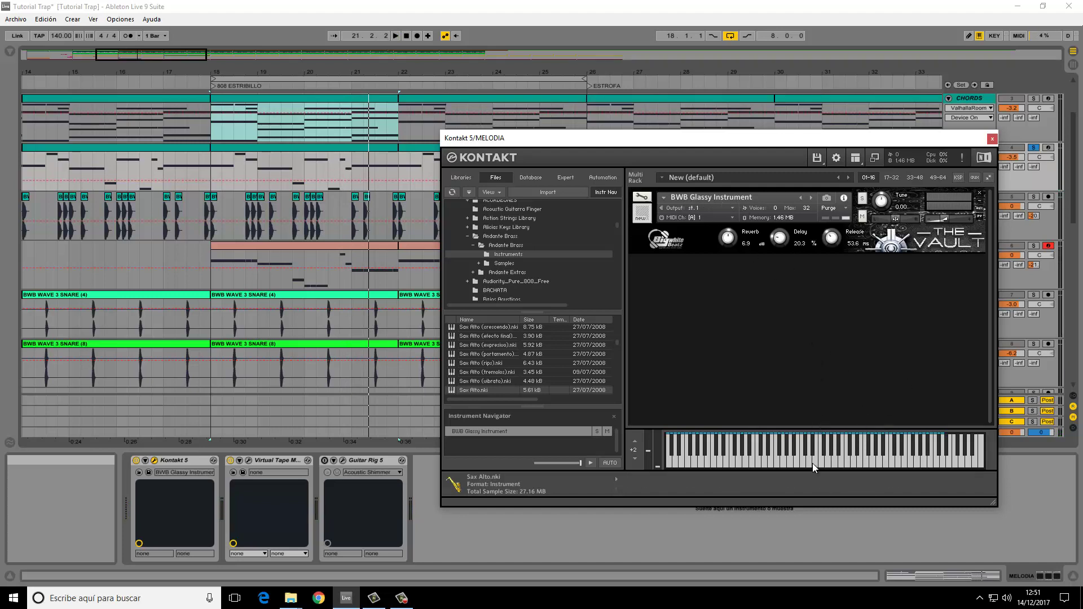
{"action": "mouse_move", "coordinate": [794, 462]}
{"action": "left_mouse_down"}
{"action": "mouse_move", "coordinate": [913, 456]}
{"action": "mouse_move", "coordinate": [753, 465]}
{"action": "mouse_move", "coordinate": [818, 464]}
{"action": "left_mouse_up"}
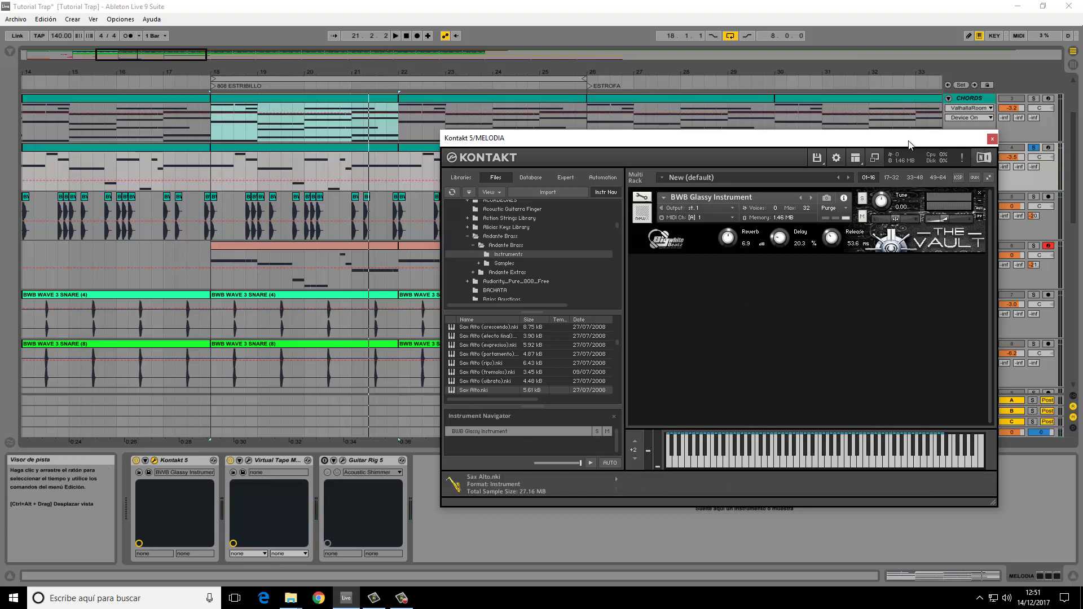
{"action": "left_click_drag", "start_coordinate": [910, 141], "coordinate": [888, 155]}
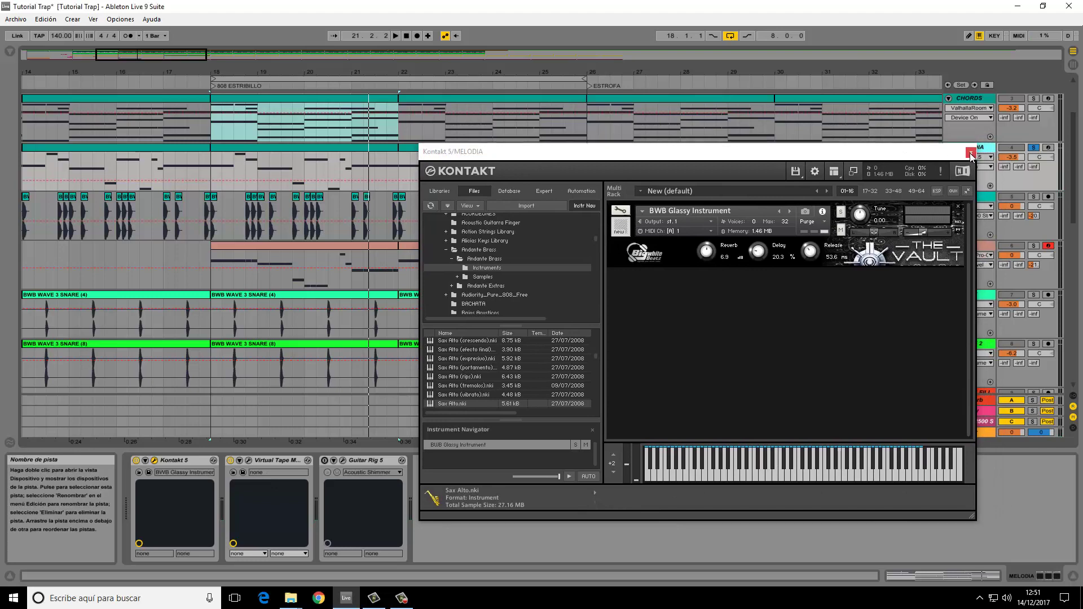
{"action": "left_click", "coordinate": [971, 152]}
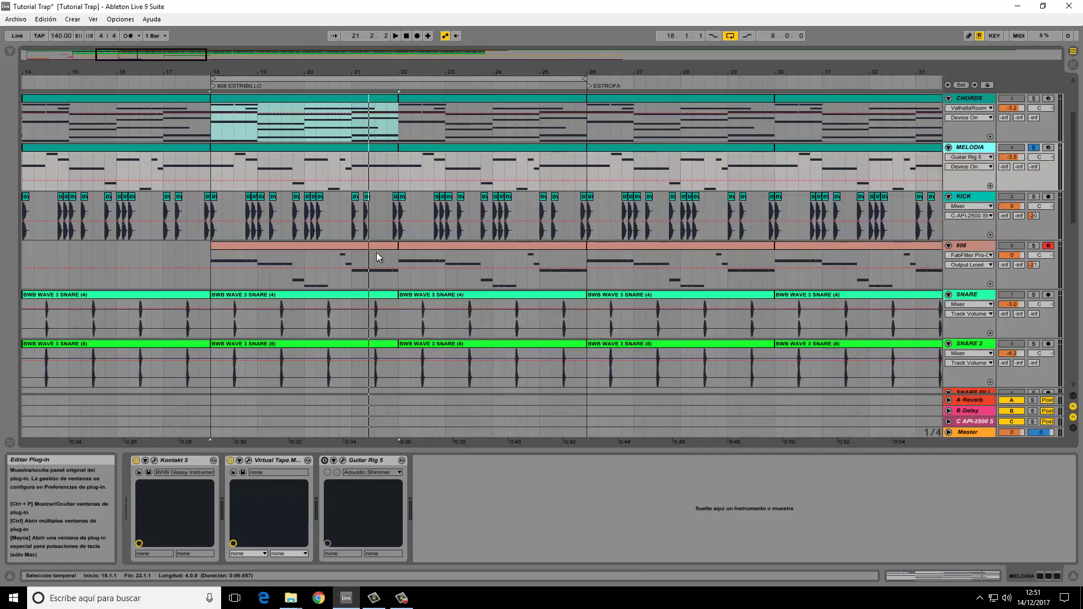
Step: Play the soloed MELODIA with Guitar Rig 5 off and on to compare the sound, leave it off, and stop playback
{"action": "key", "text": "space"}
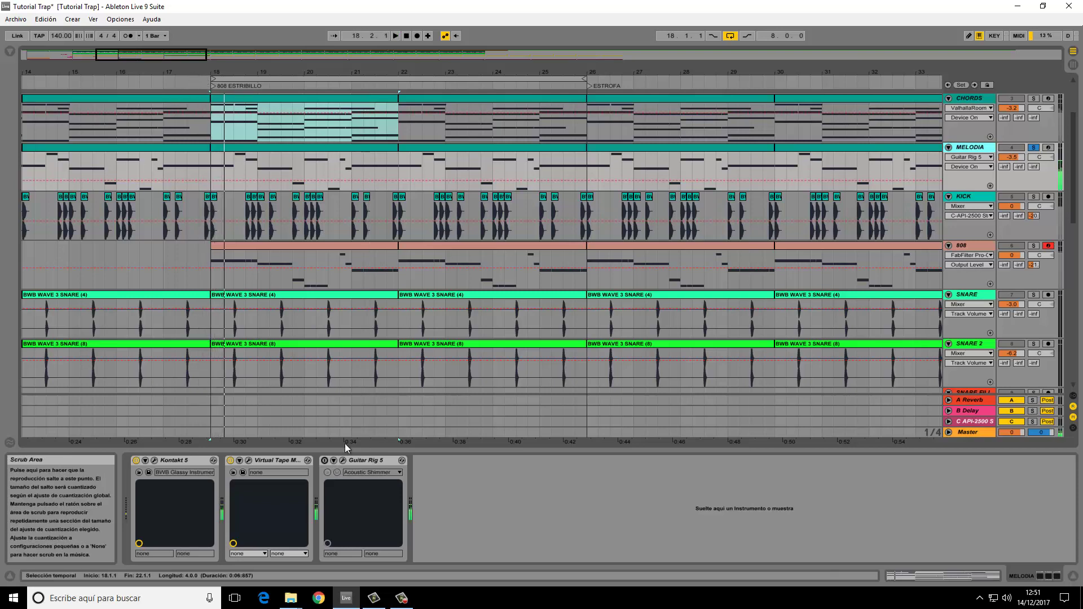
{"action": "left_click", "coordinate": [324, 460]}
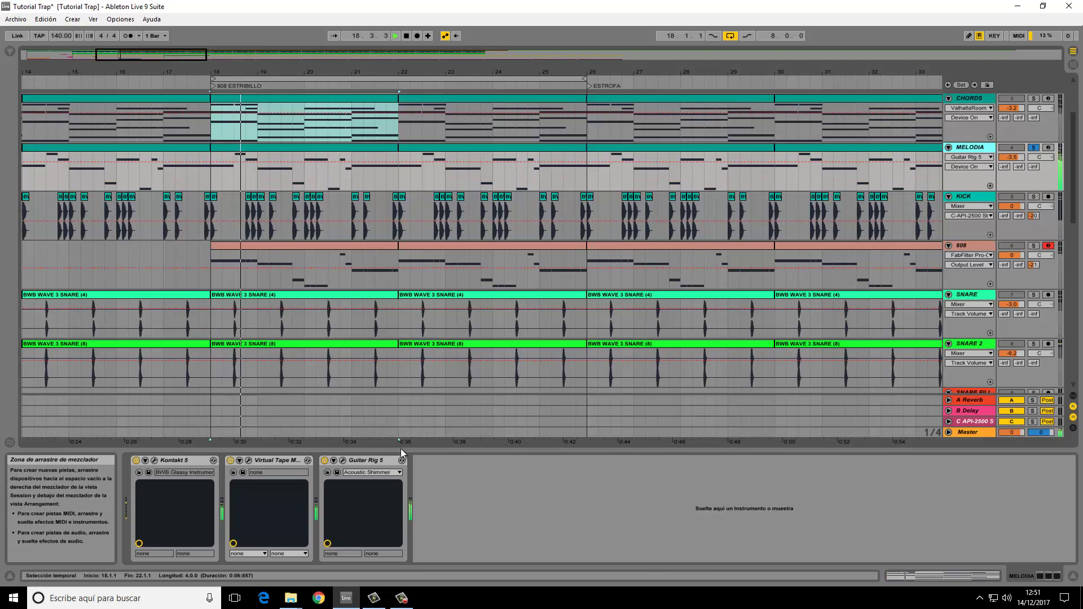
{"action": "left_click", "coordinate": [324, 461]}
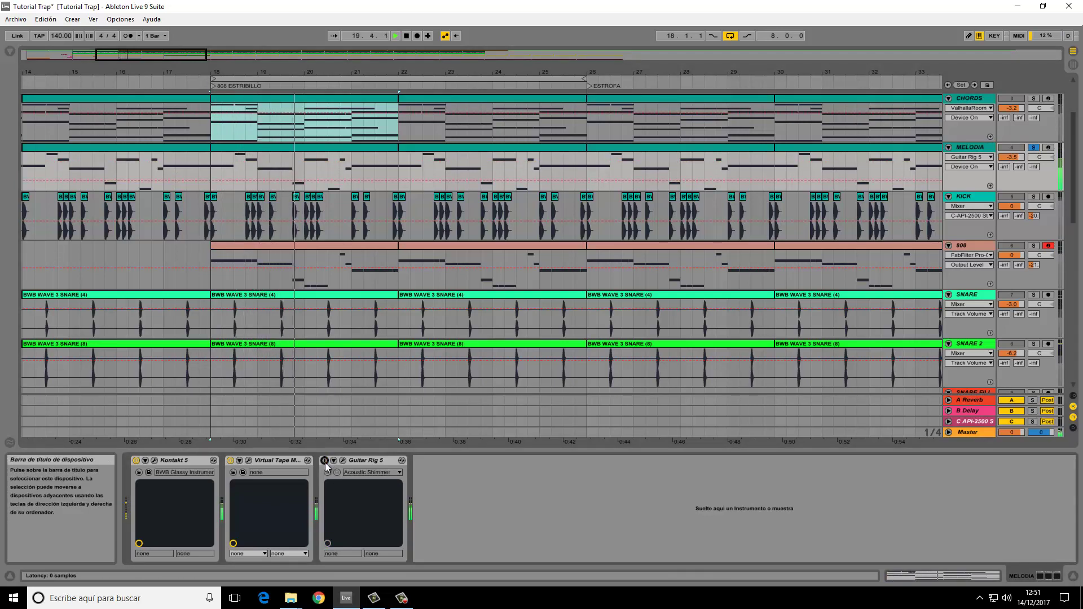
{"action": "key", "text": "space"}
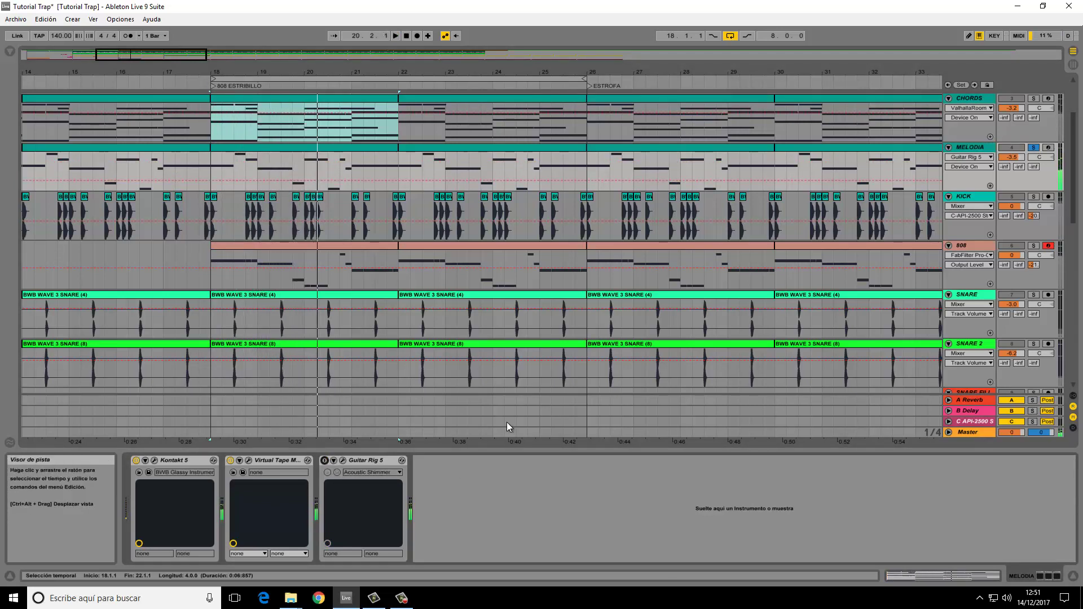
Step: Play CHORDS and MELODIA soloed together, toggle MELODIA's solo to compare, then stop playback and clear both solos
{"action": "left_click", "coordinate": [1034, 98]}
{"action": "left_click", "coordinate": [202, 85]}
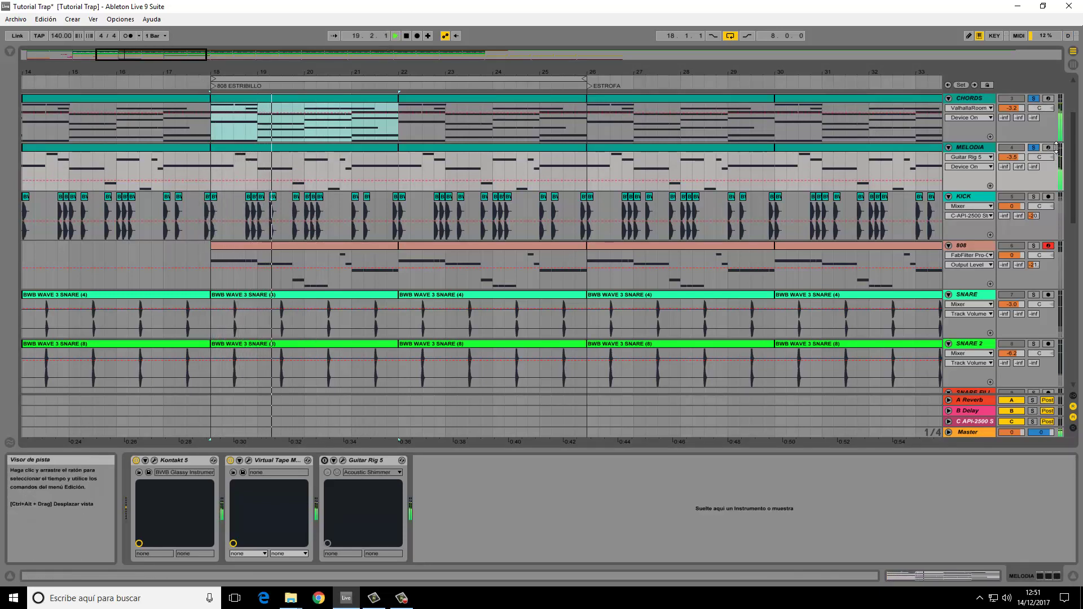
{"action": "left_click", "coordinate": [1036, 148]}
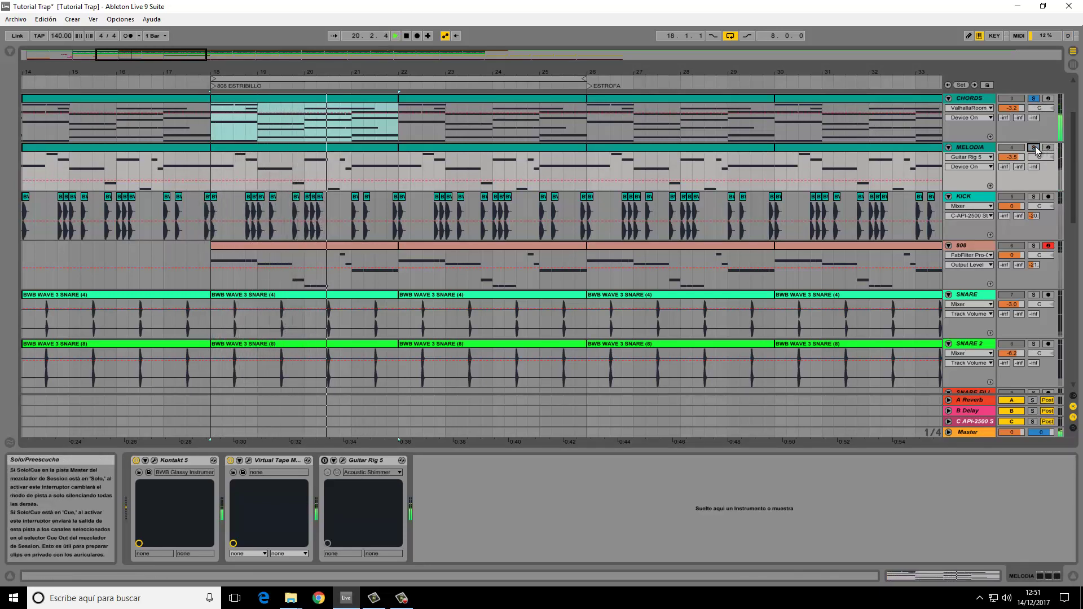
{"action": "left_click", "coordinate": [1034, 148]}
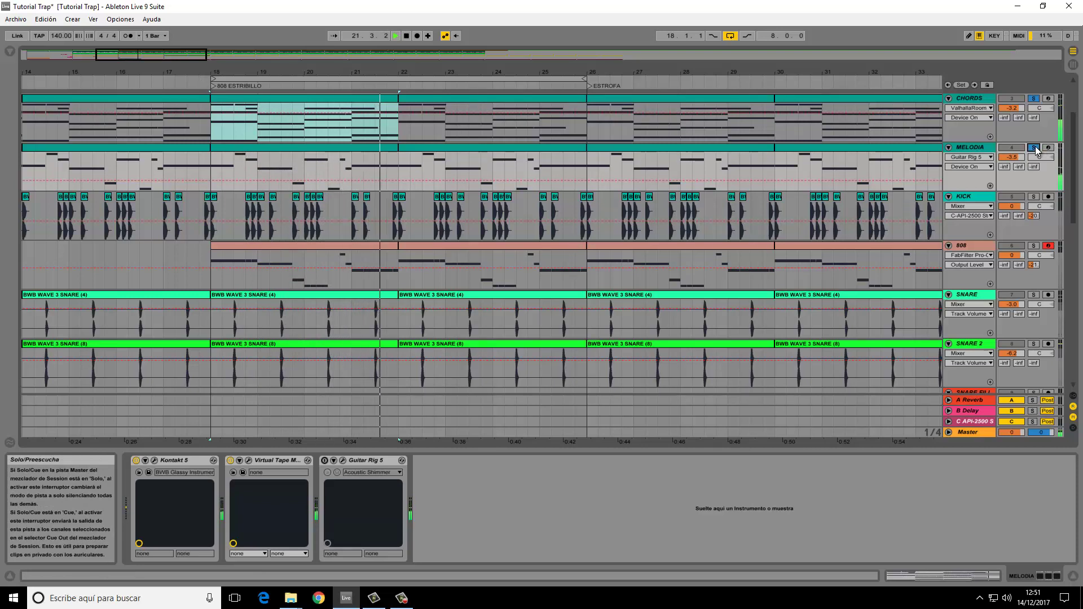
{"action": "left_click", "coordinate": [1036, 100]}
Step: Hide the device chain and display the arrangement from INTRO through 808 ESTRIBILLO, starting at the REFERENCIA track
{"action": "scroll", "coordinate": [1074, 133], "scroll_direction": "up", "scroll_amount": 3}
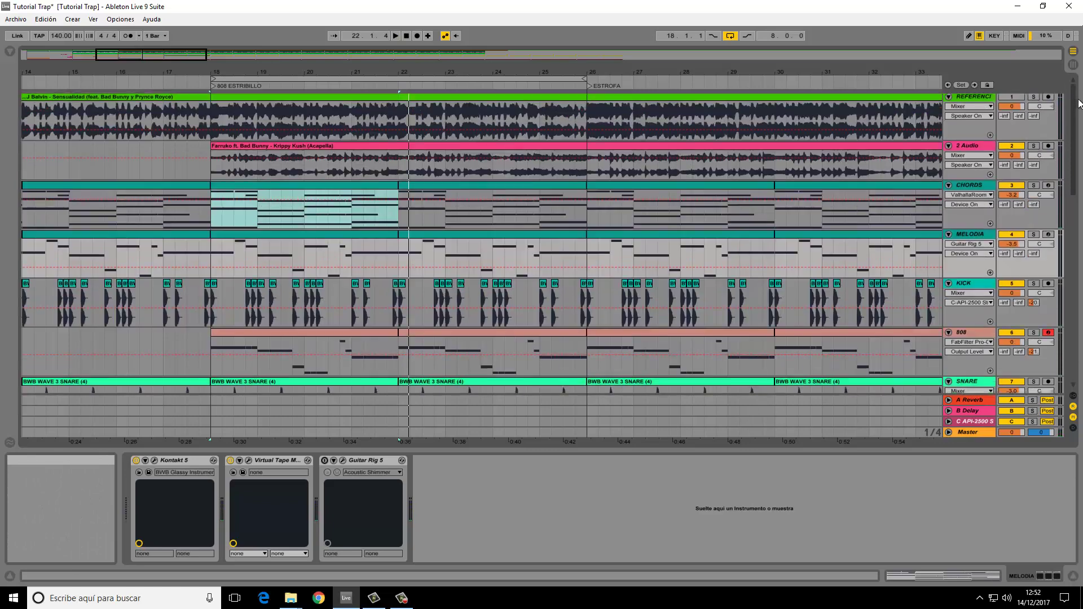
{"action": "left_click", "coordinate": [1074, 576]}
{"action": "left_click_drag", "start_coordinate": [145, 59], "coordinate": [144, 59]}
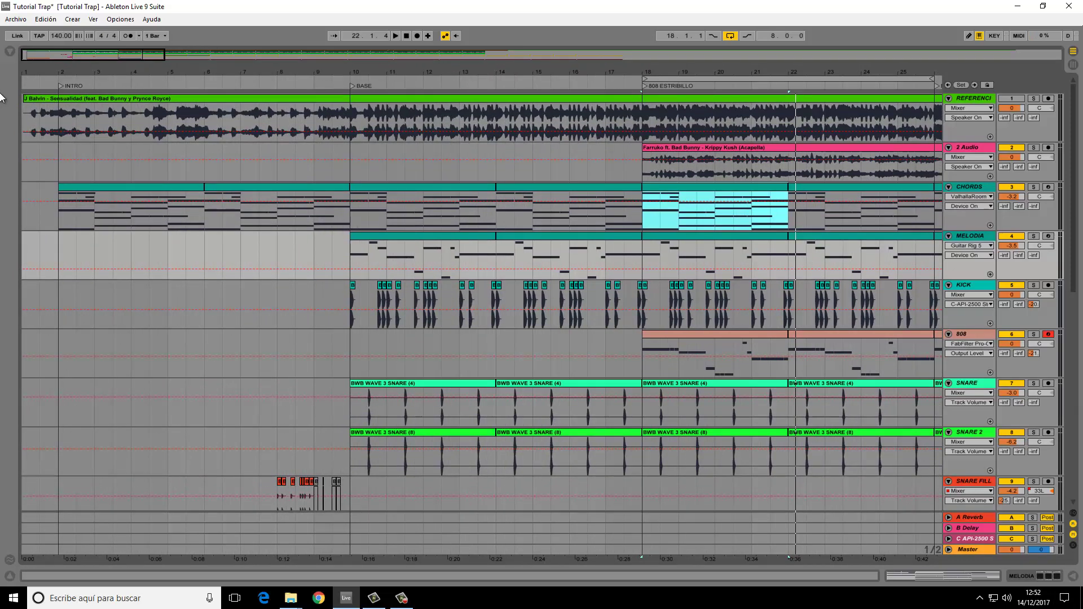